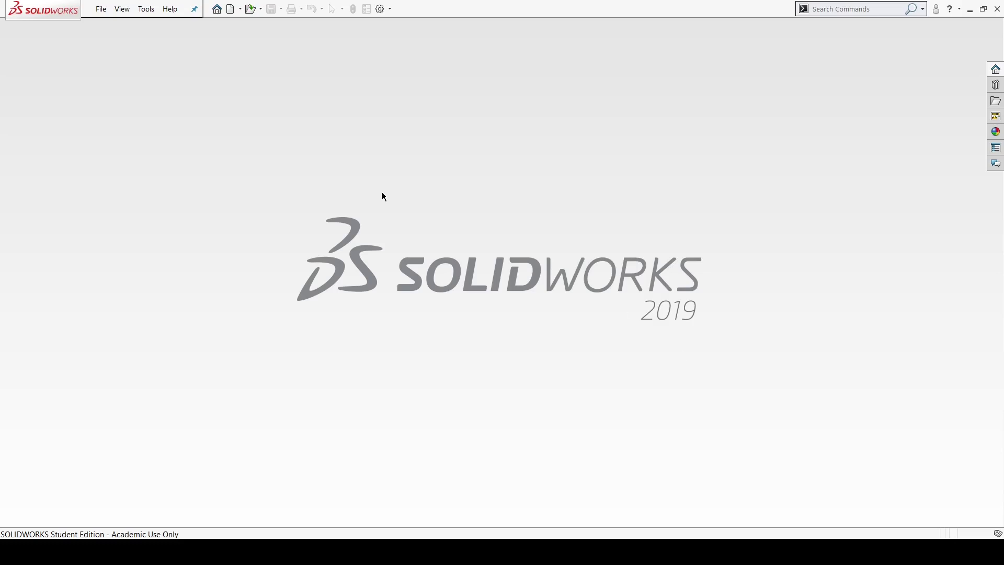
Open the File menu to begin a new document.
left_click(102, 10)
Create a new Part document from File > New.
left_click(106, 23)
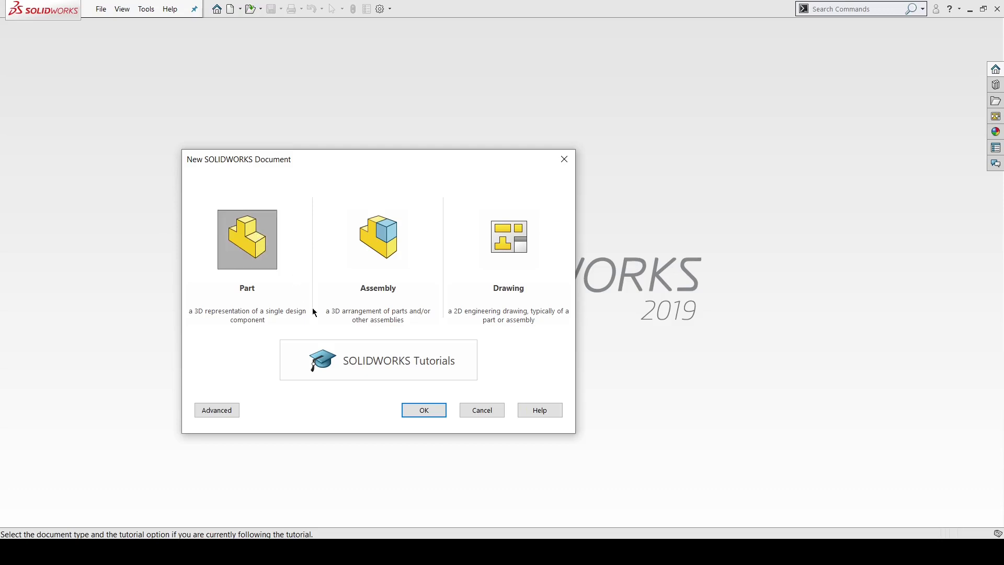
left_click(416, 409)
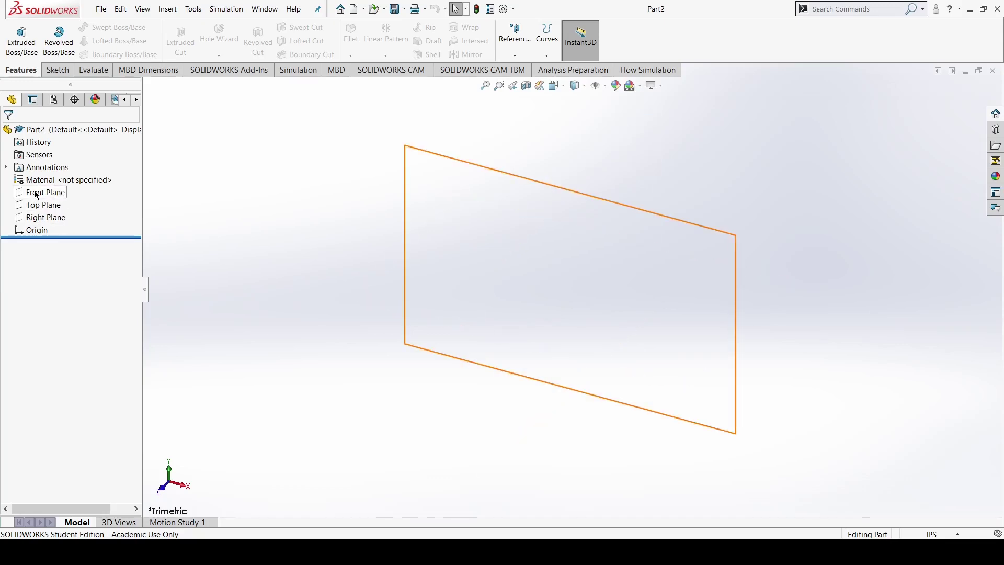
Bring up the context menu for the Front Plane in the FeatureManager tree.
right_click(37, 194)
Show the Top Plane and Right Plane in the graphics area.
key("Escape")
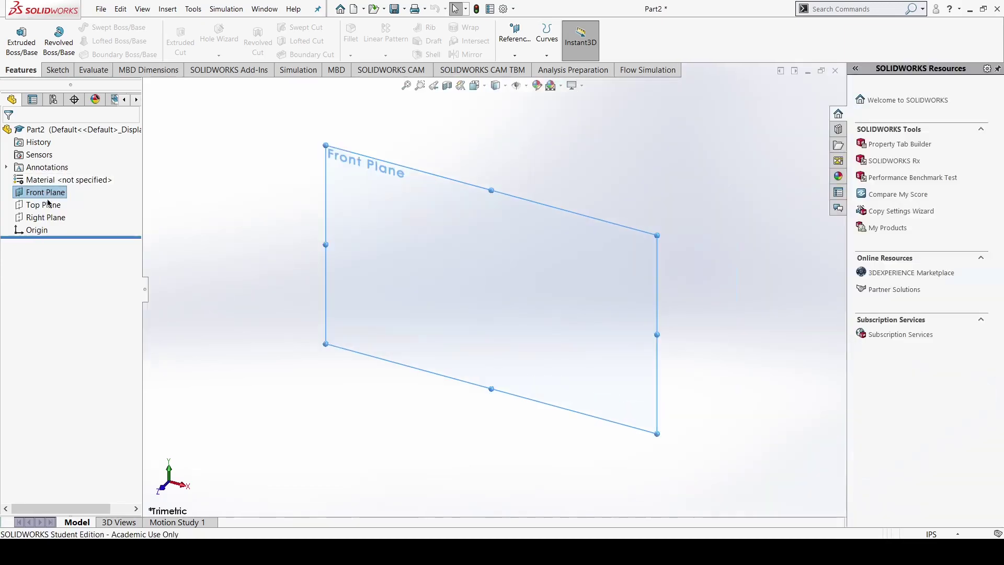
right_click(46, 205)
left_click(71, 187)
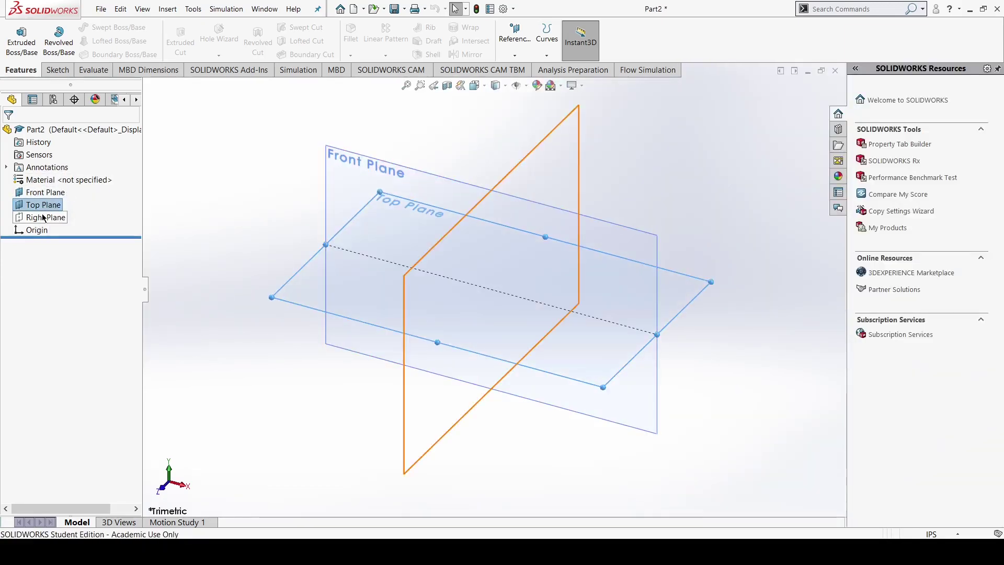
right_click(43, 216)
left_click(63, 201)
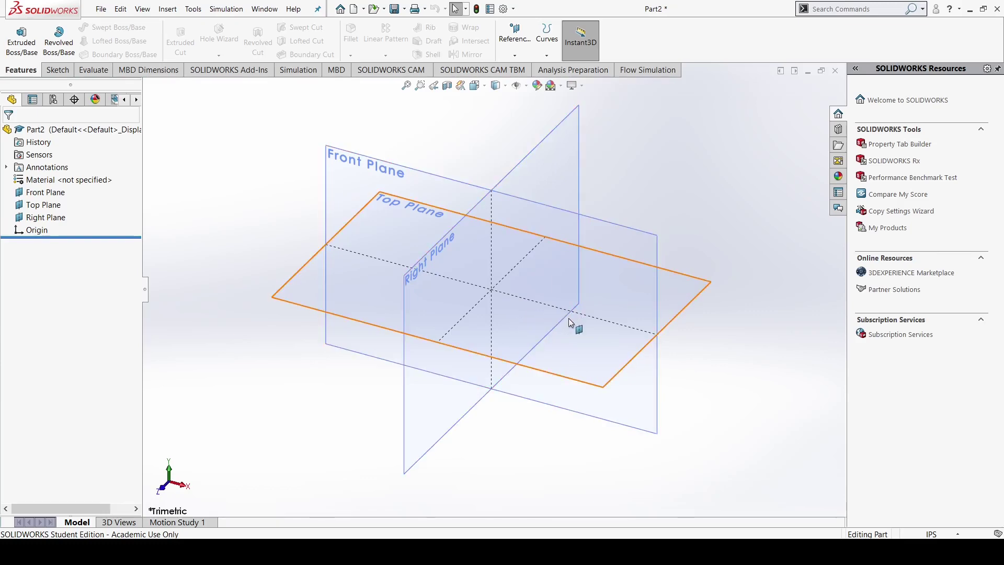
middle_click_drag(599, 308, 419, 289)
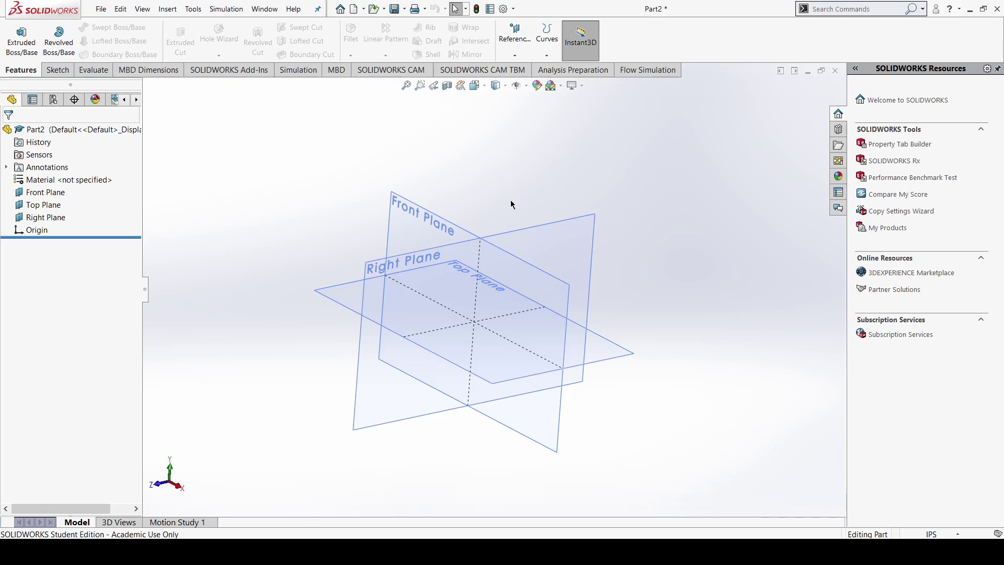
mouse_move(601, 262)
middle_mouse_down()
mouse_move(583, 274)
mouse_move(599, 287)
mouse_move(597, 275)
middle_mouse_up()
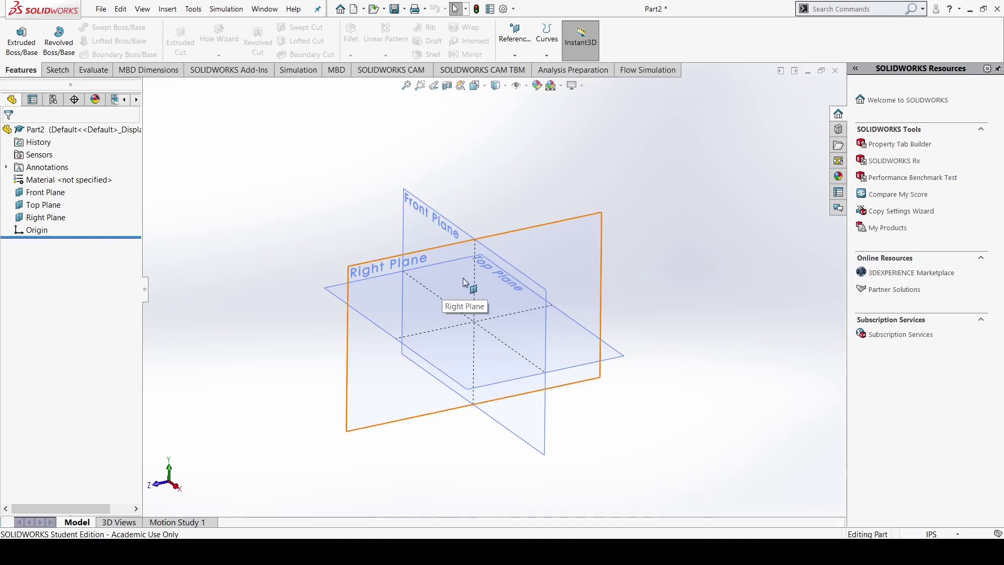
scroll(465, 279, "down", 5)
scroll(476, 299, "up", 6)
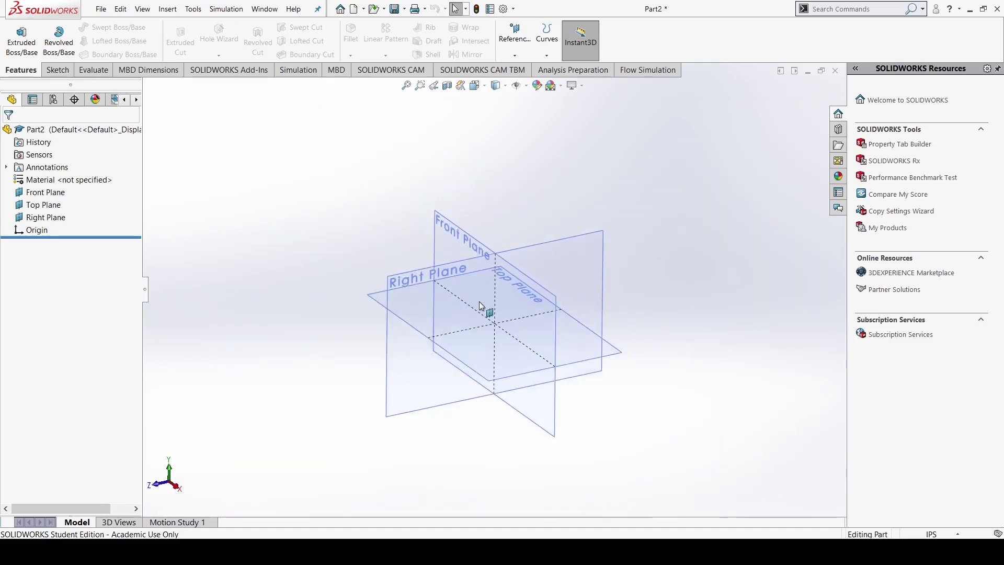
scroll(476, 307, "down", 6)
scroll(544, 316, "up", 5)
scroll(518, 311, "down", 4)
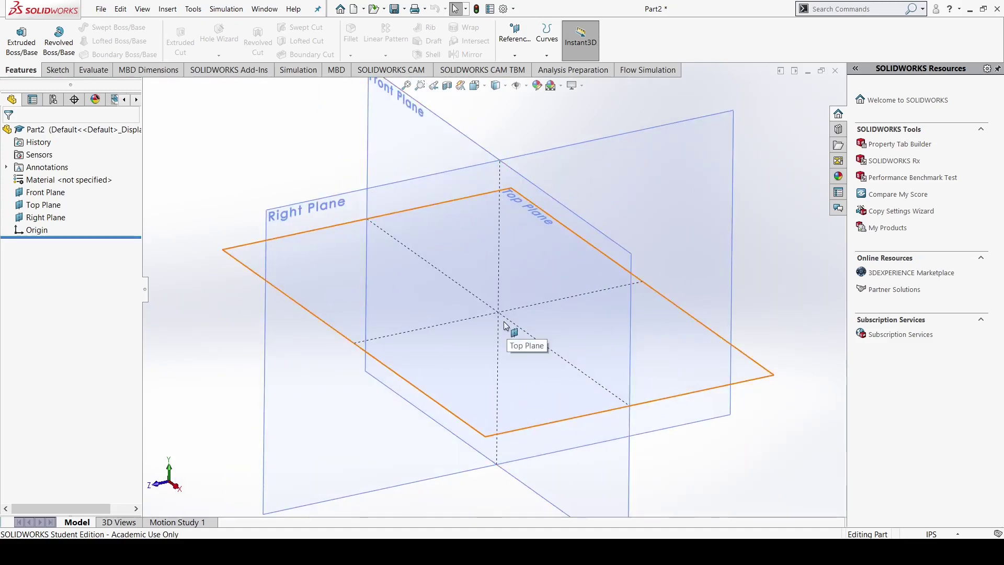
middle_click_drag(498, 330, 507, 302)
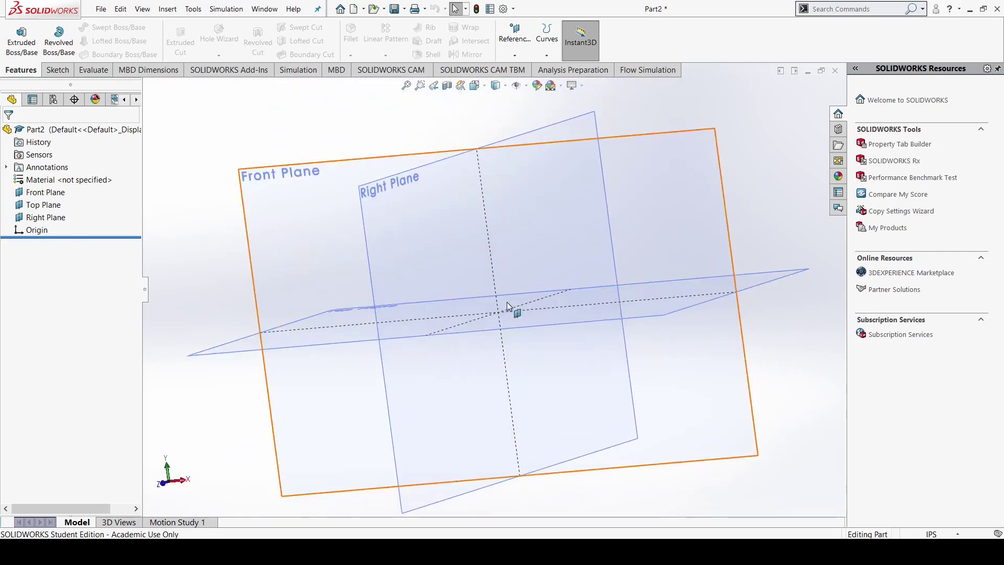
middle_click_drag(501, 227, 431, 317)
middle_click_drag(448, 263, 476, 269)
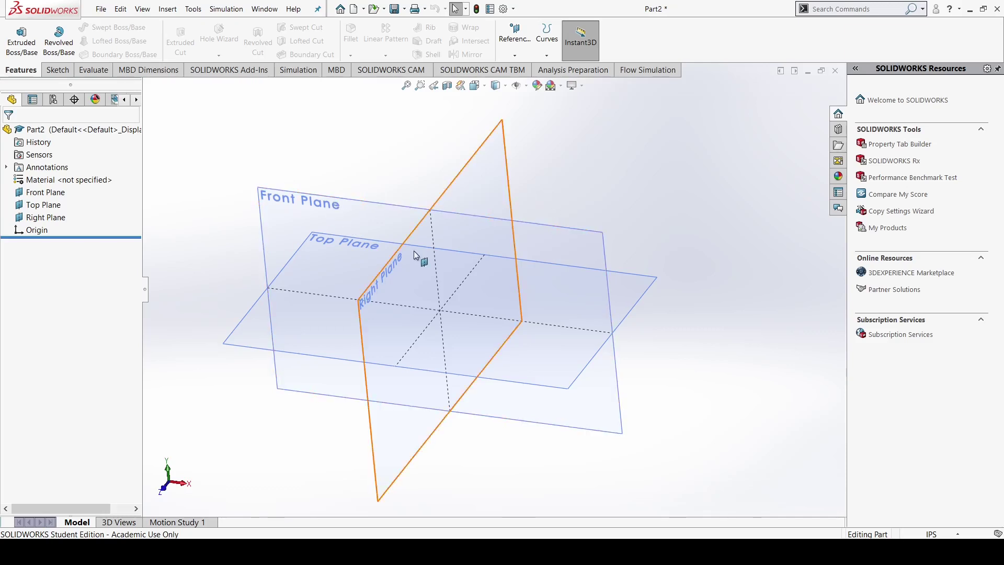
Hide the Right Plane, Top Plane and Front Plane from the FeatureManager tree.
middle_click_drag(533, 298, 460, 226)
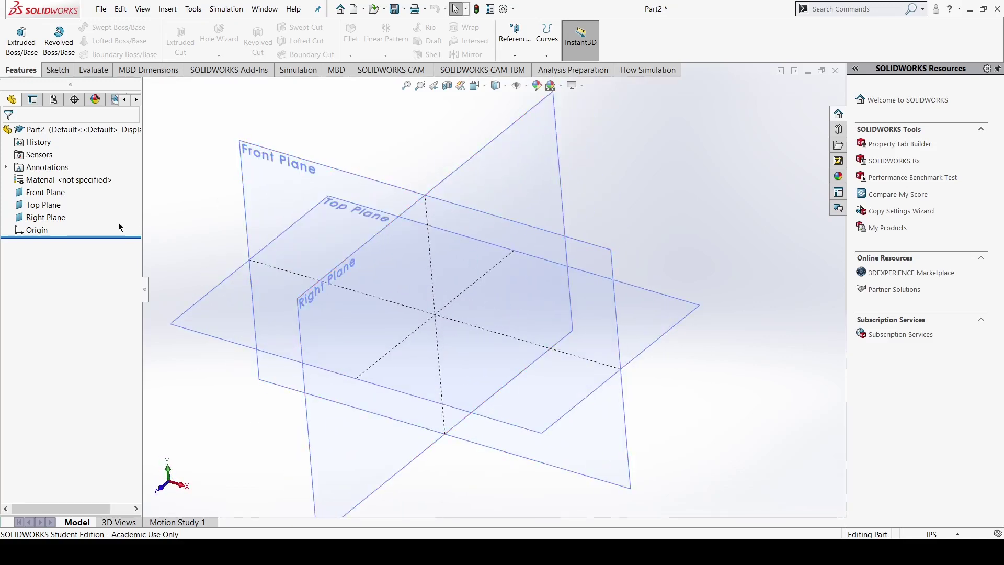
right_click(51, 219)
left_click(51, 205)
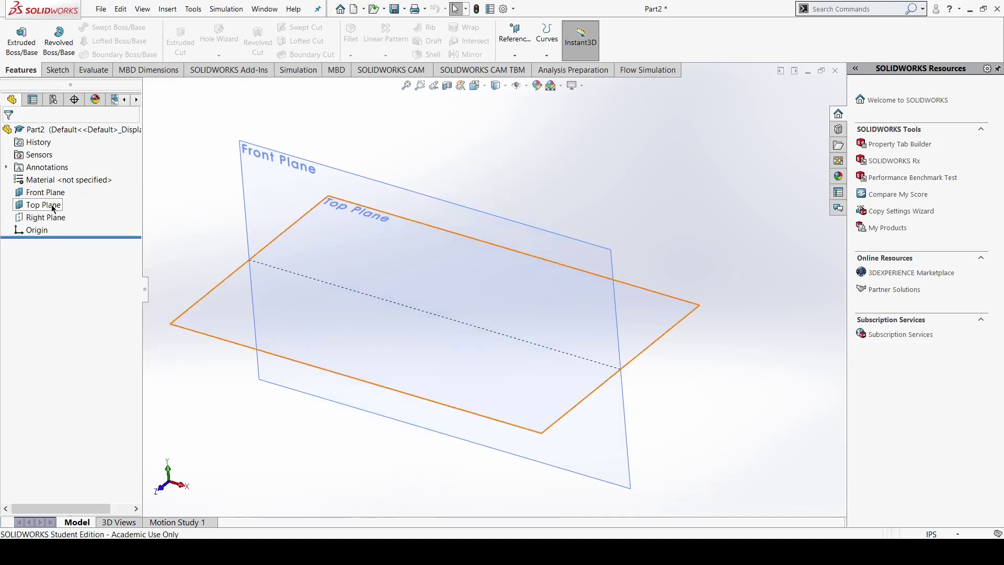
right_click(51, 207)
left_click(71, 191)
right_click(39, 193)
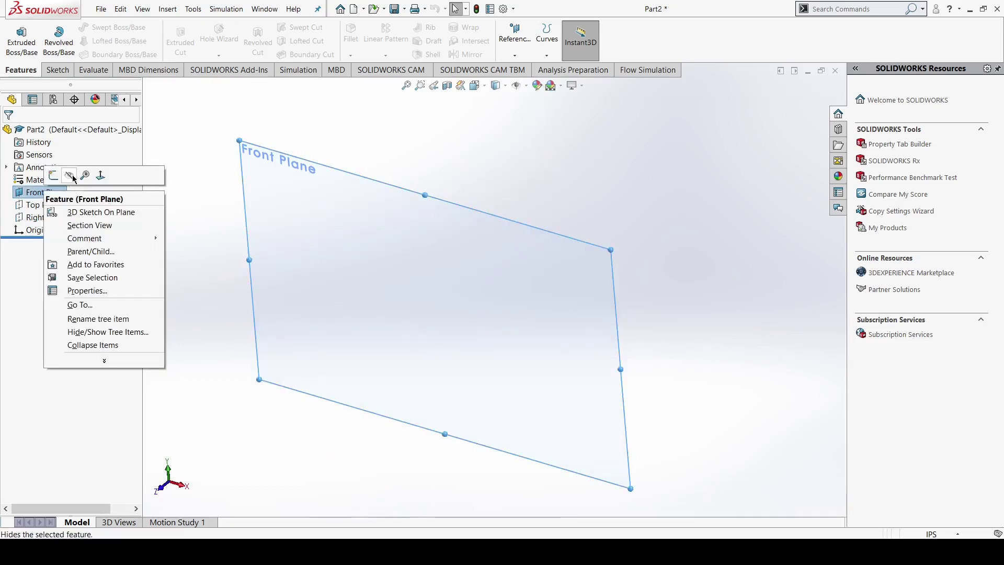
left_click(71, 178)
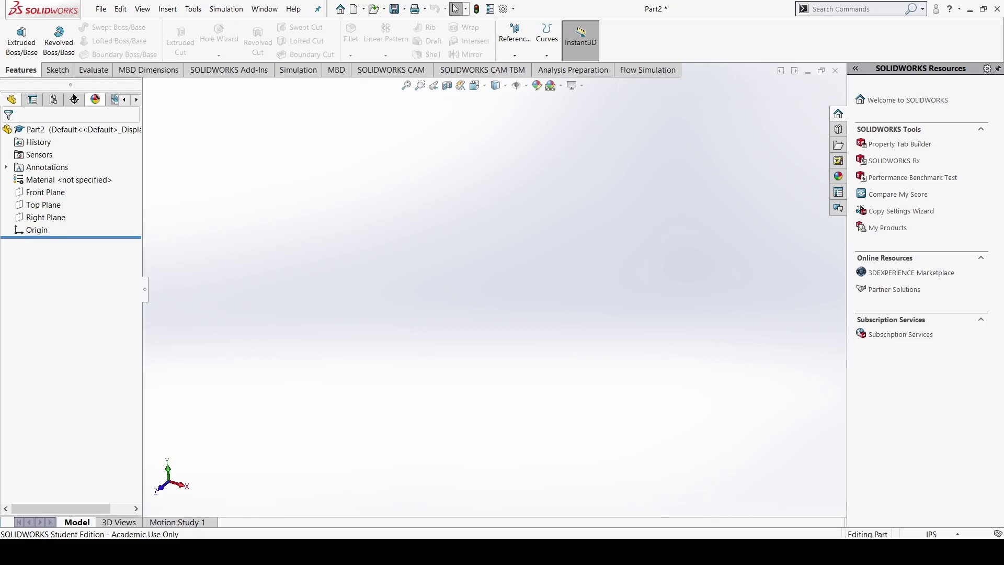
Start Sketch1 on the Top Plane and stay on the Sketch tab.
left_click(65, 72)
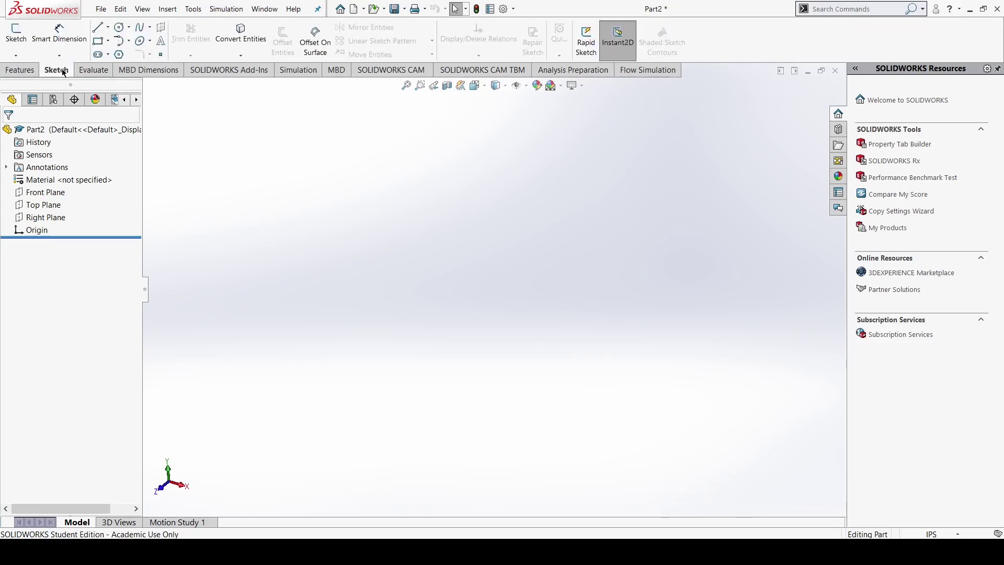
left_click(25, 41)
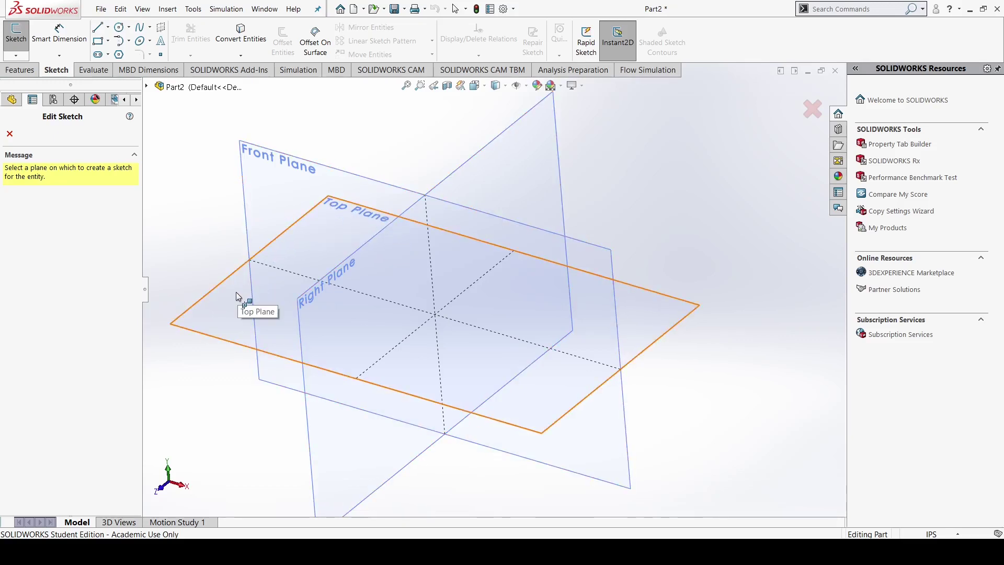
left_click(223, 298)
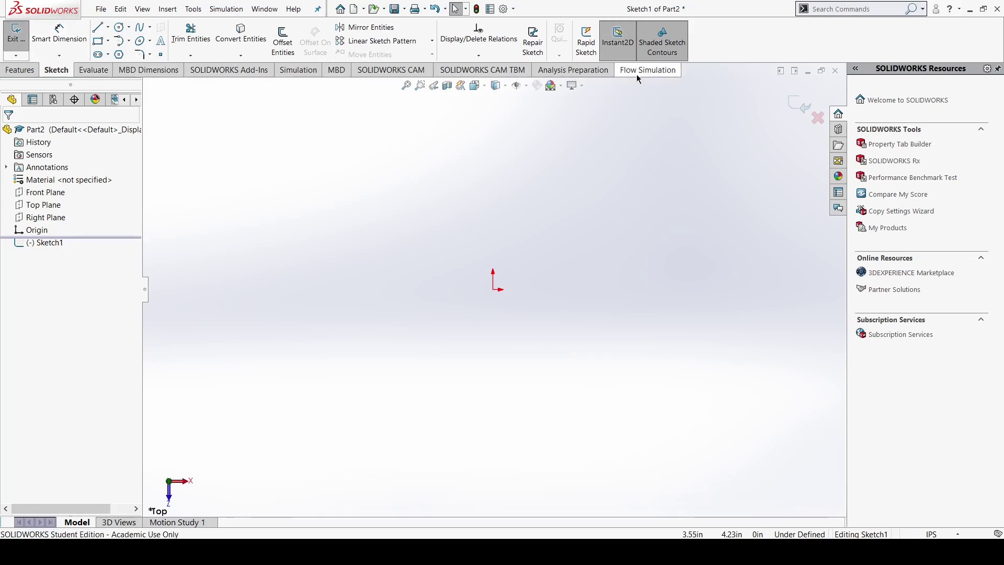
left_click(24, 71)
left_click(54, 72)
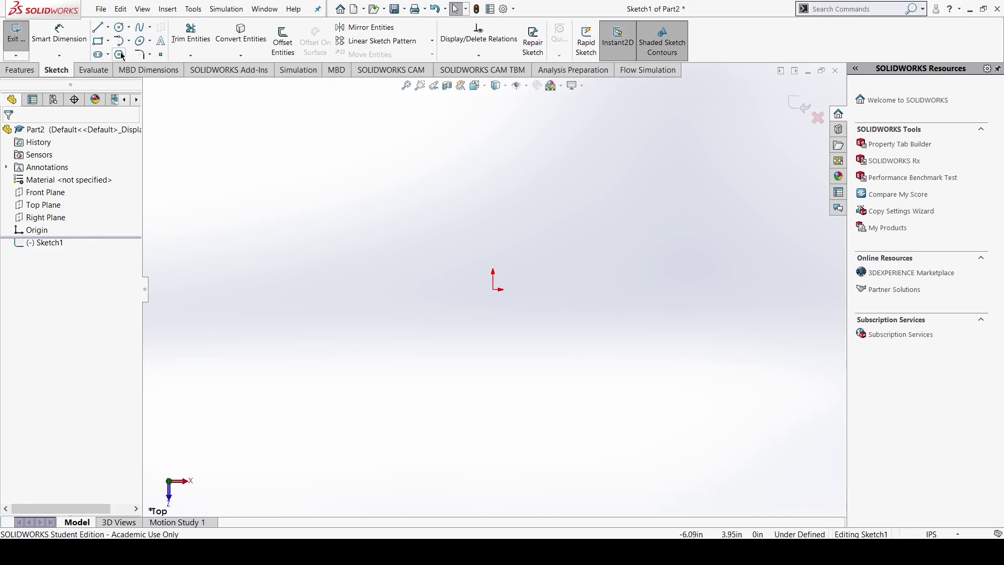
Draw a closed, bent six-edge line profile with the Line tool.
left_click(98, 29)
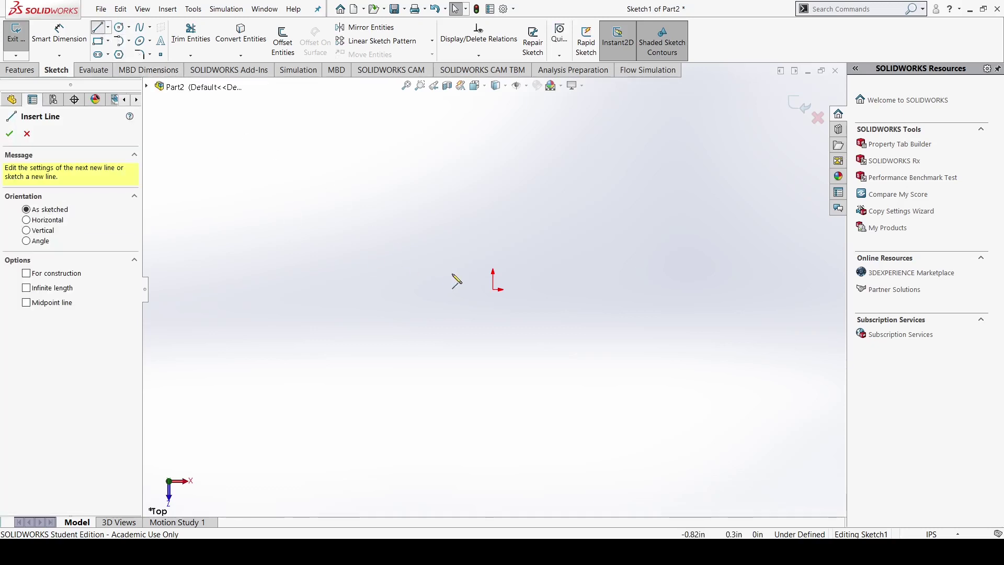
left_click(354, 202)
left_click(498, 148)
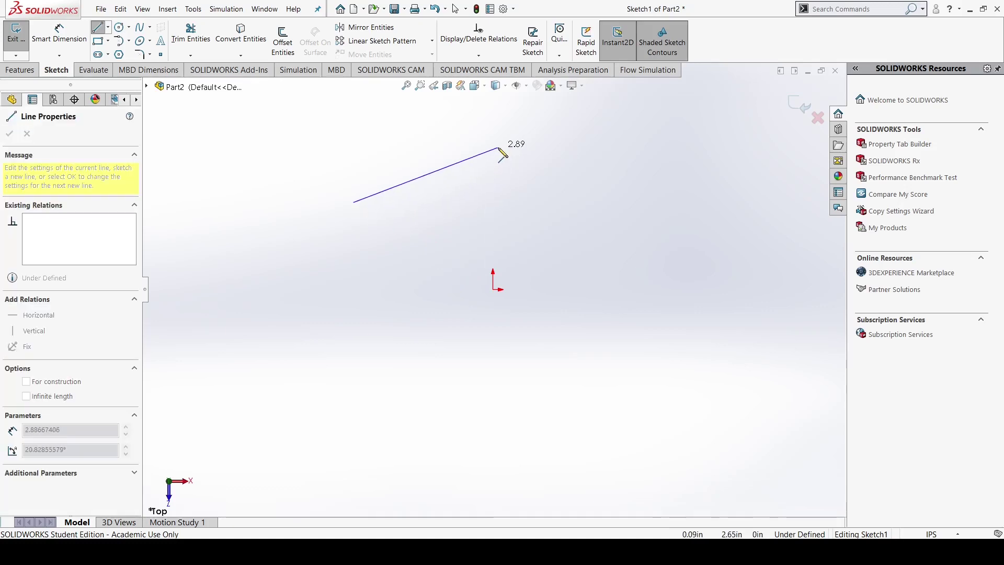
left_click(605, 213)
left_click(599, 255)
left_click(449, 220)
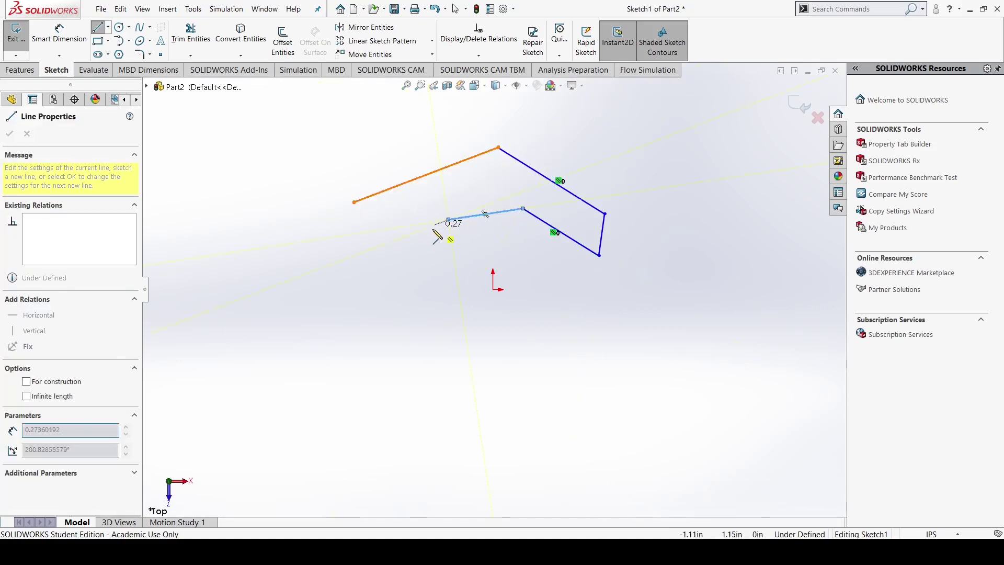
left_click(378, 266)
left_click(354, 203)
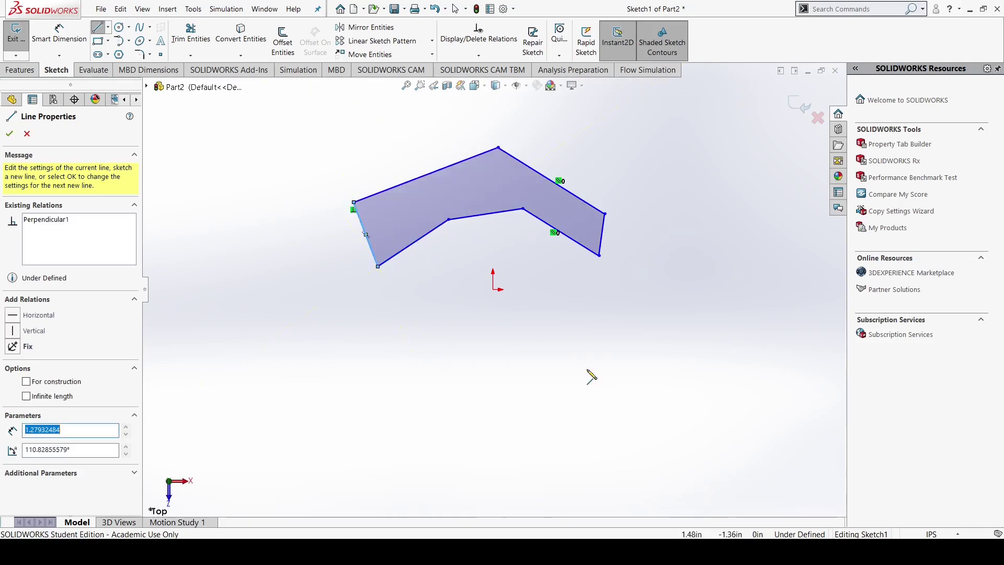
Add a circle of radius about 1.36 left of the profile and a rectangle below it.
left_click(119, 27)
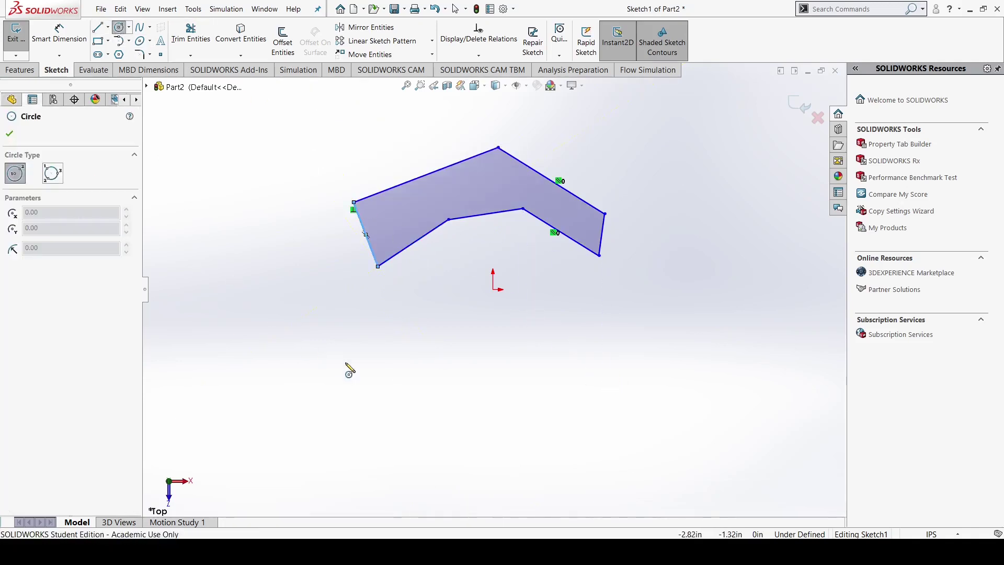
left_click(256, 316)
left_click(315, 272)
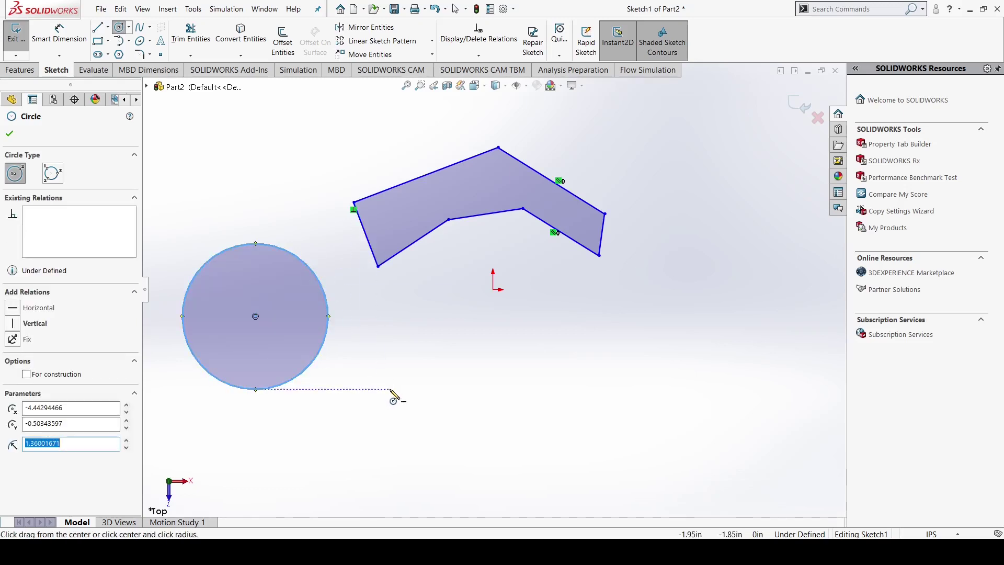
left_click(98, 41)
left_click(388, 330)
left_click(505, 418)
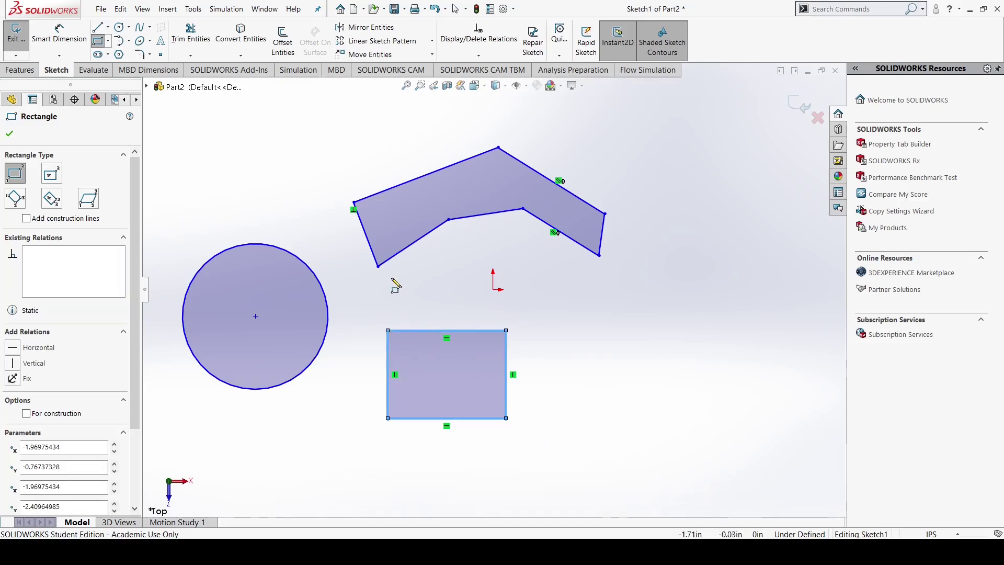
Draw a centerpoint arc to the right of the rectangle.
left_click(129, 41)
left_click(157, 55)
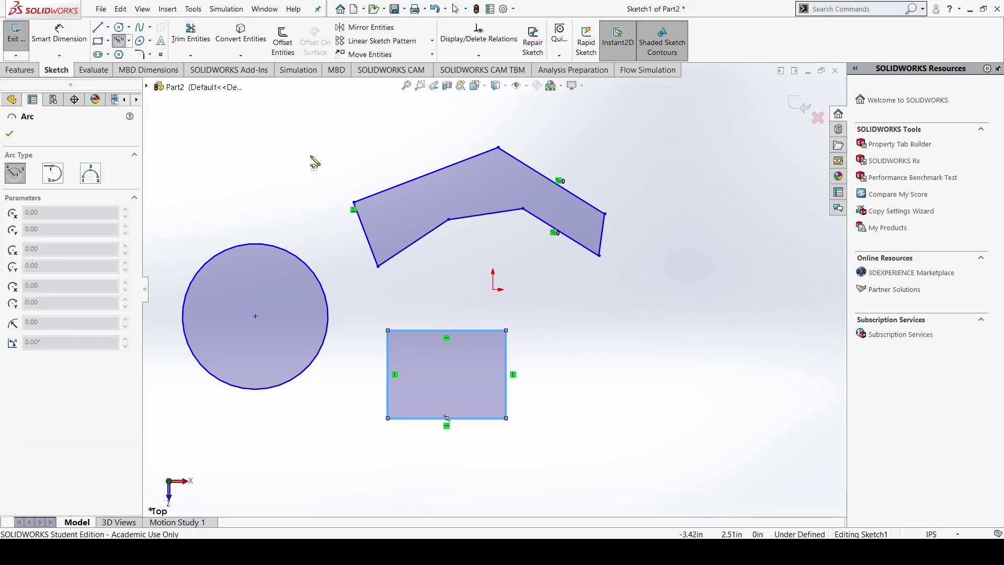
left_click(677, 359)
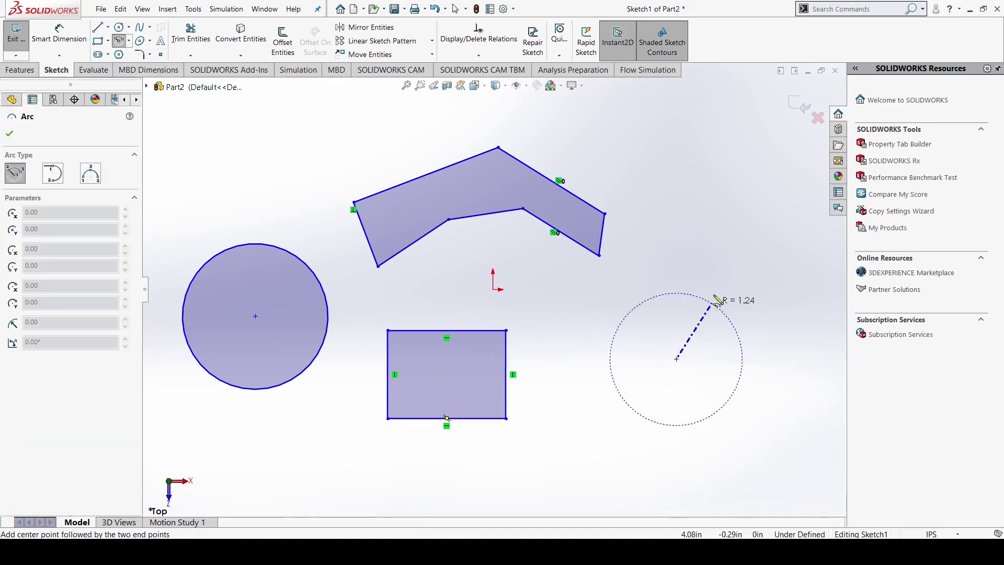
left_click(705, 249)
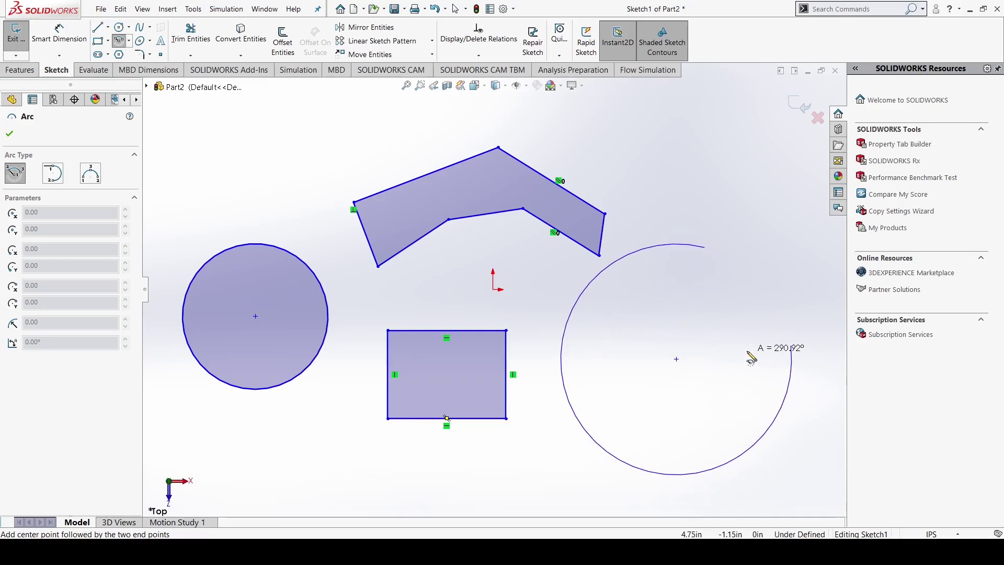
left_click(563, 384)
key("Escape")
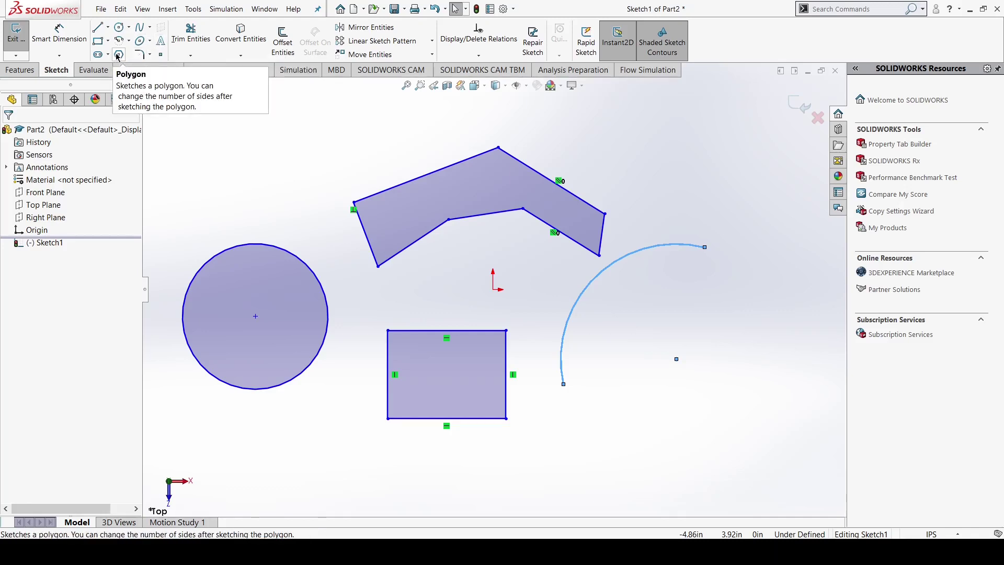
Draw a five-point S-shaped spline at upper left, then delete it.
left_click(140, 27)
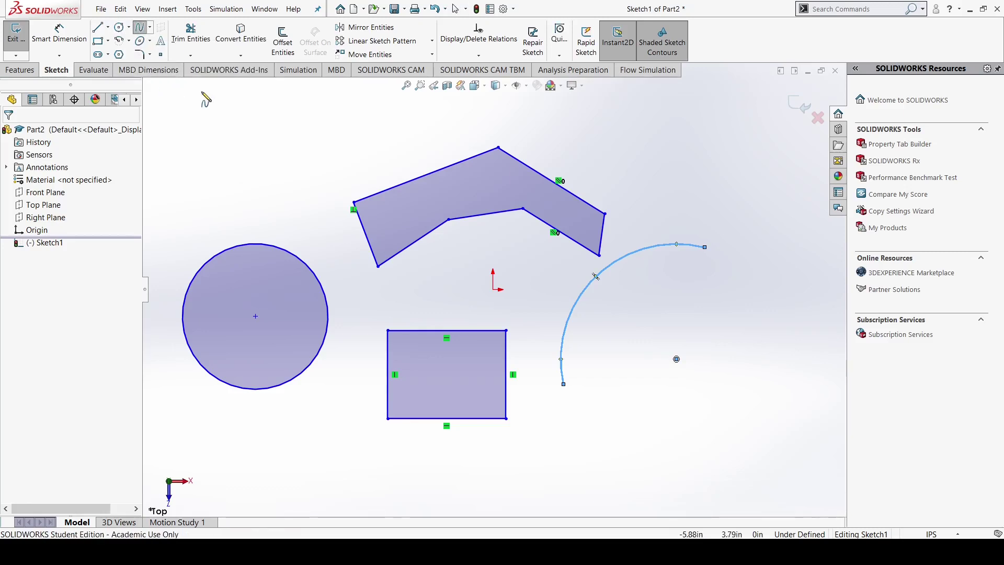
left_click(248, 98)
left_click(214, 143)
left_click(295, 109)
left_click(288, 161)
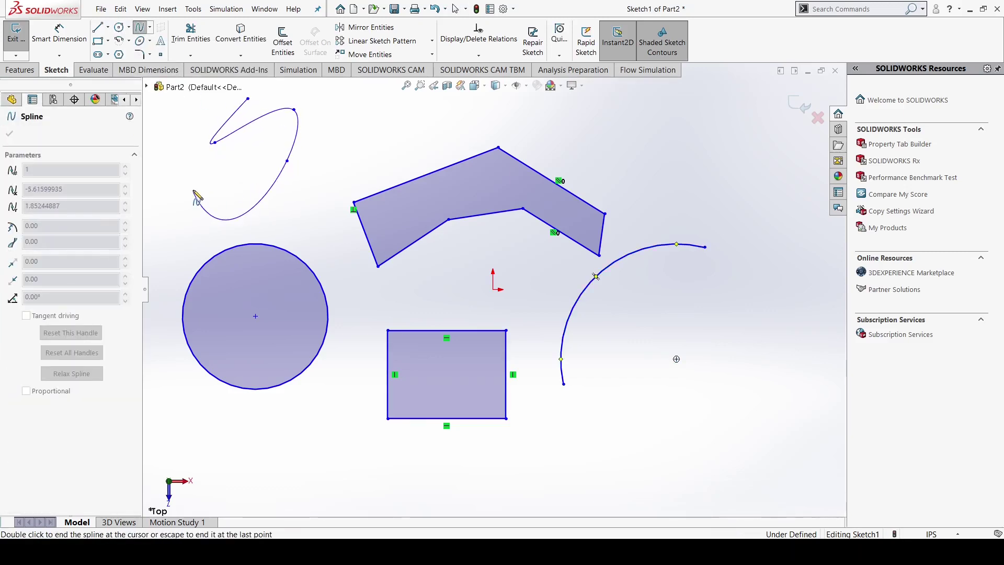
double_click(193, 191)
key("Escape")
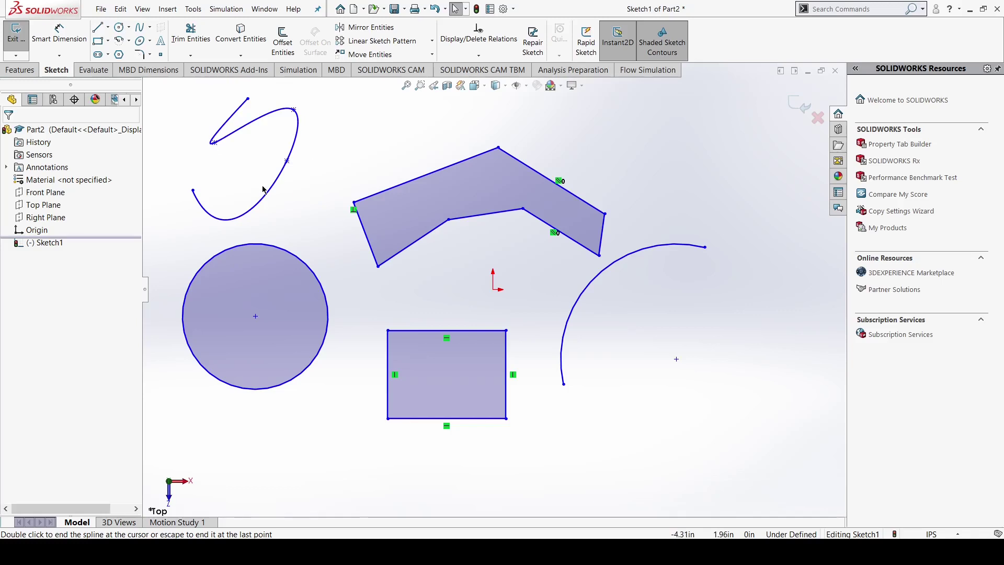
left_click(269, 195)
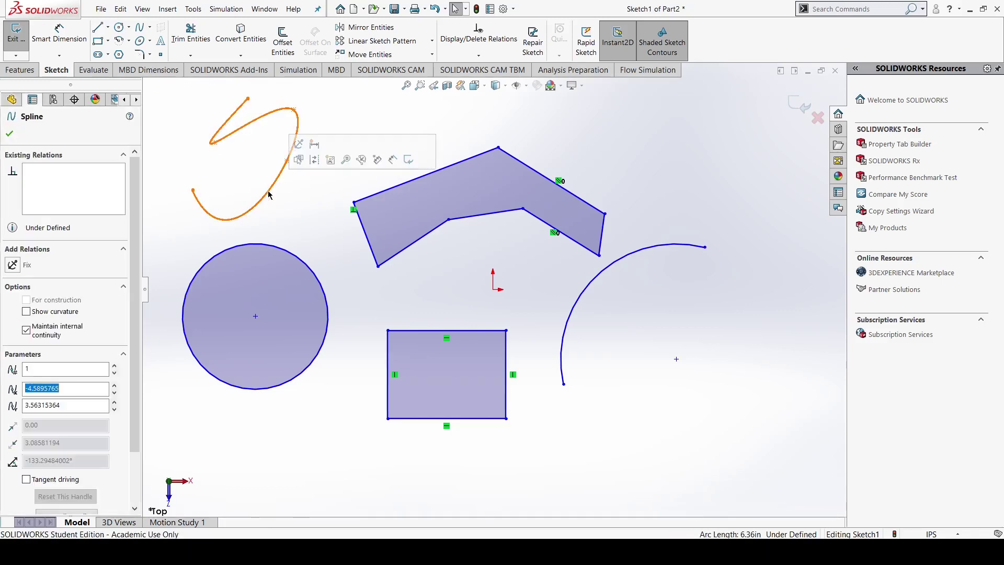
key("Delete")
Delete the circle, the rectangle and the arc.
left_click(314, 272)
key("Delete")
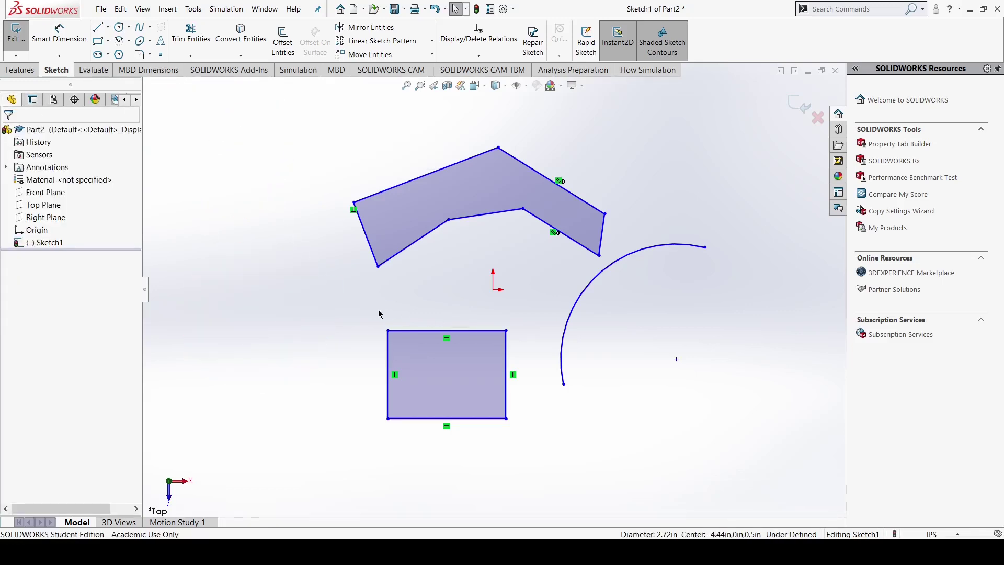
left_click_drag(365, 311, 545, 449)
key("Delete")
left_click(563, 378)
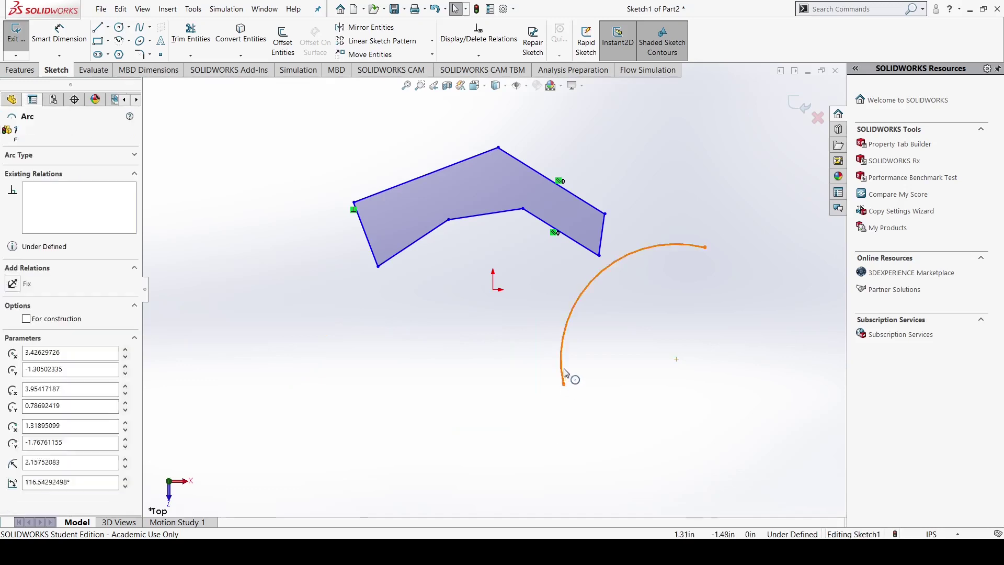
key("Delete")
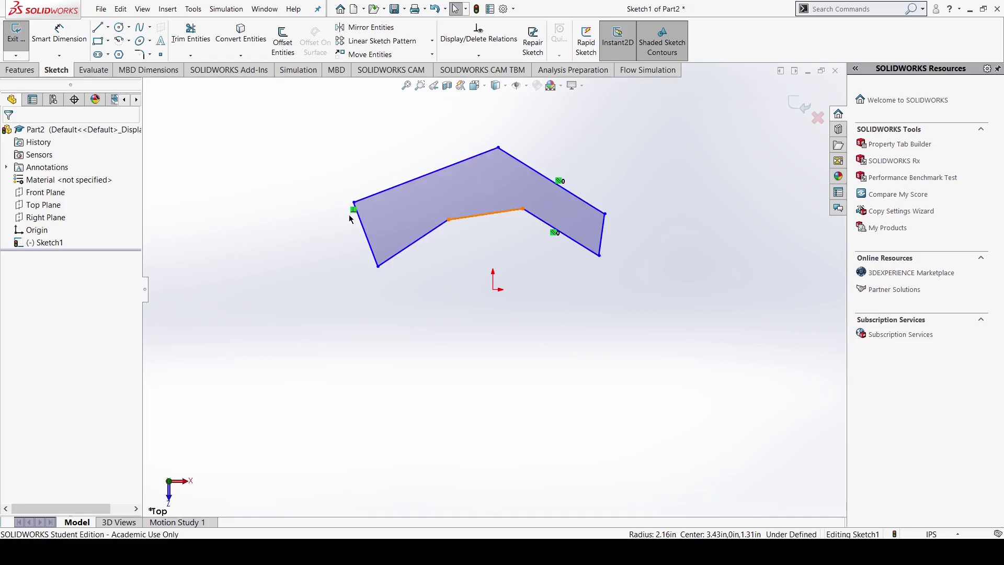
Delete the profile's left edge and redraw it from the lower-left open end.
left_click(365, 235)
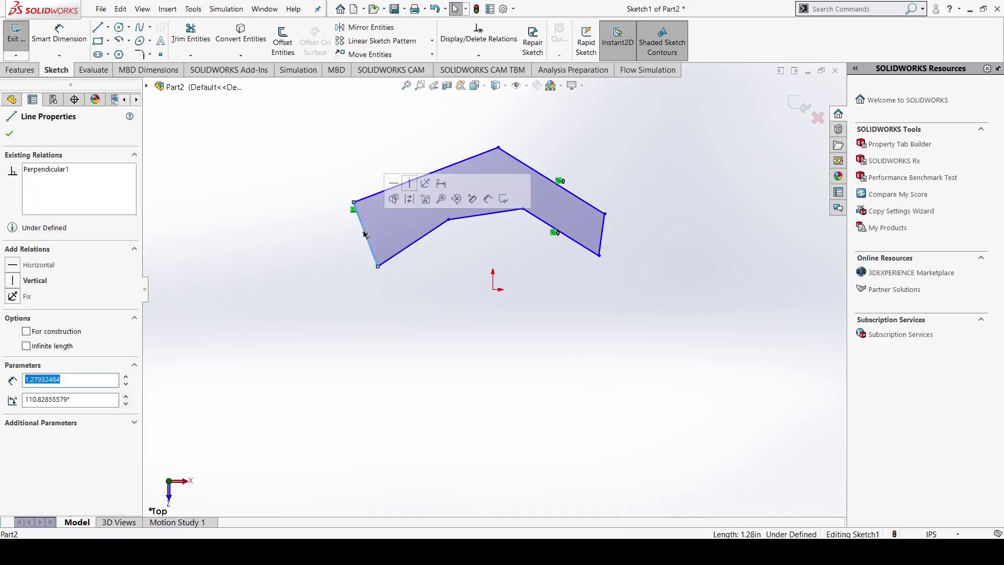
key("Delete")
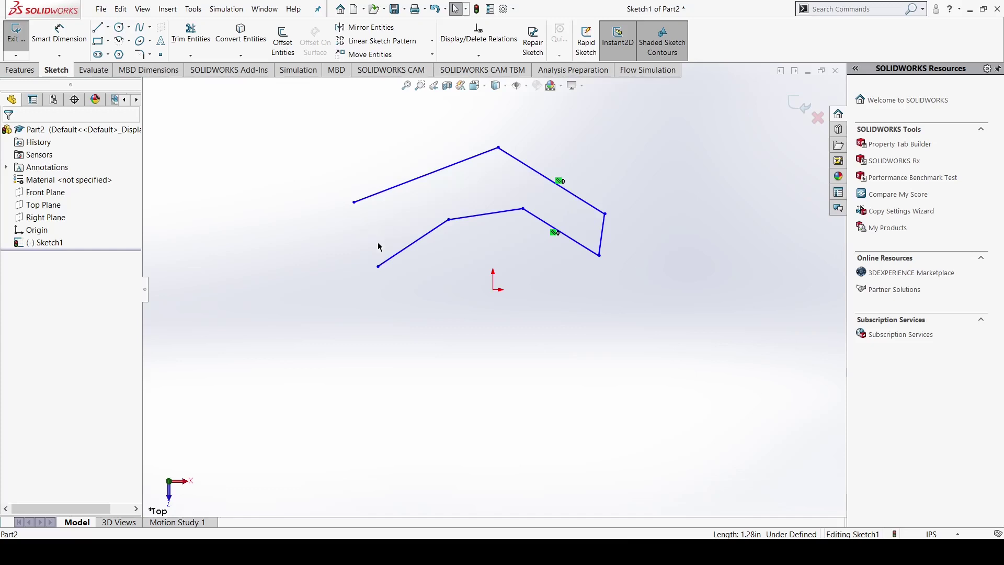
left_click(98, 27)
scroll(366, 240, "down", 4)
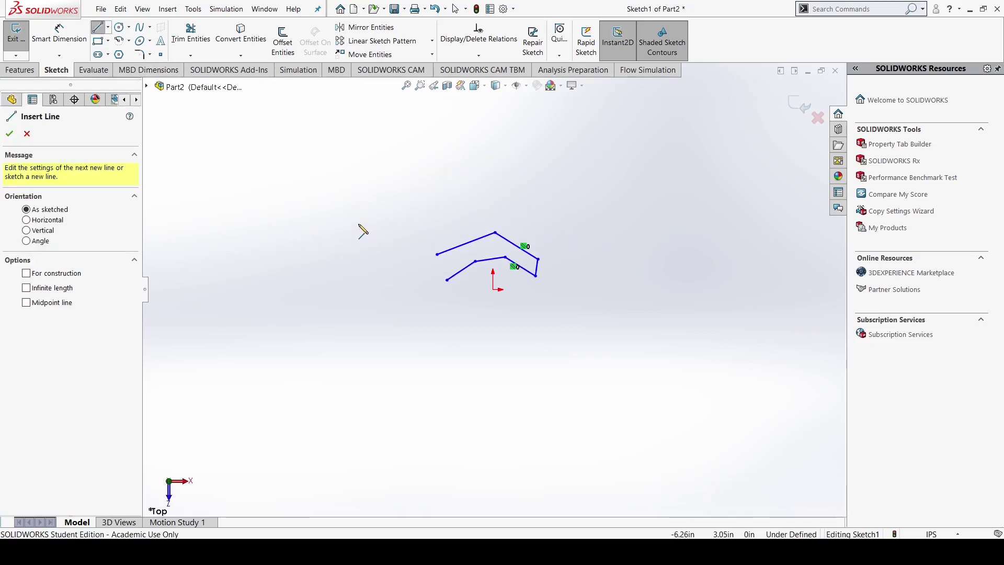
scroll(450, 262, "down", 6)
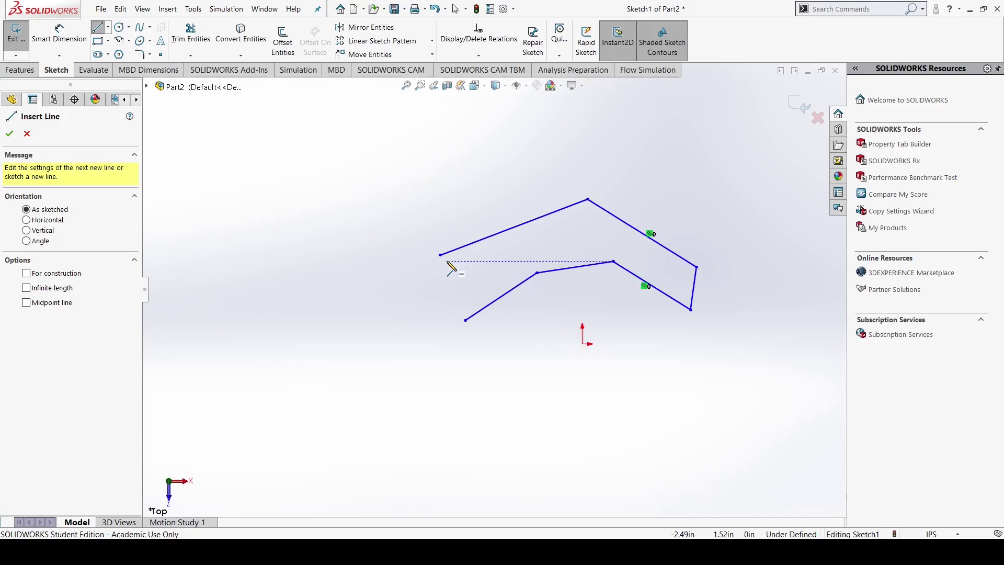
left_click(508, 469)
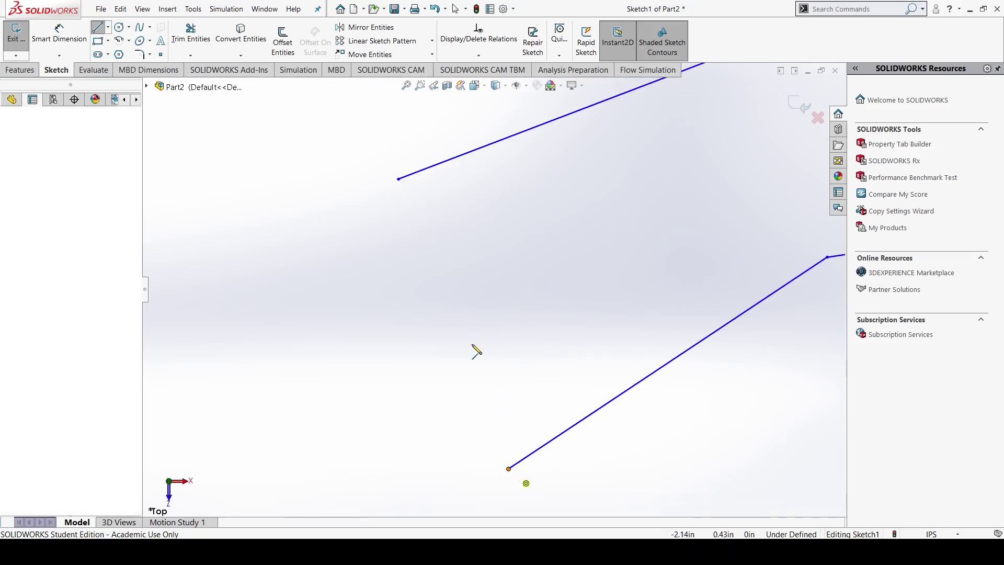
left_click(411, 181)
Join the new line's loose end to the upper-left vertex to close the contour.
key("Escape")
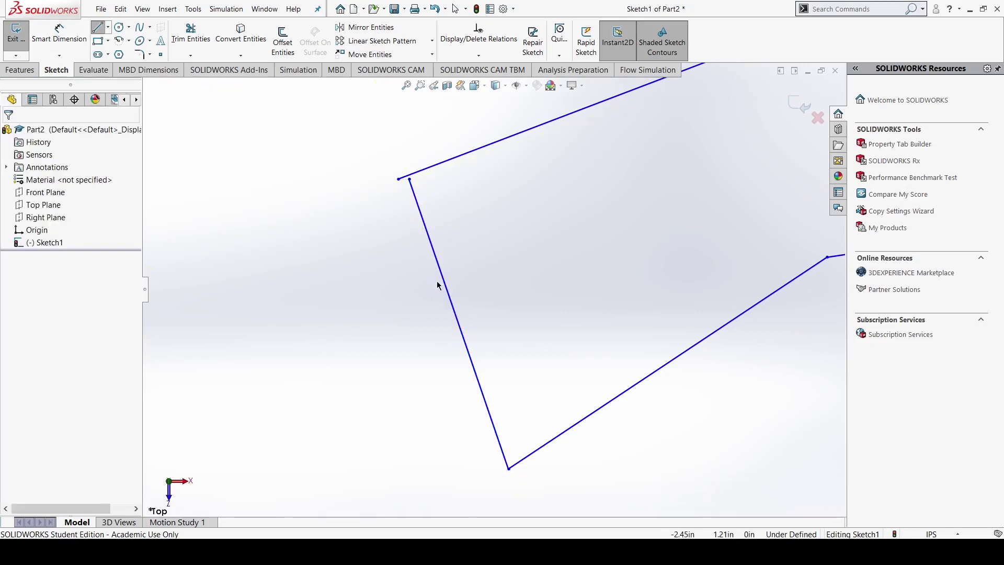
scroll(523, 285, "down", 2)
scroll(673, 265, "up", 8)
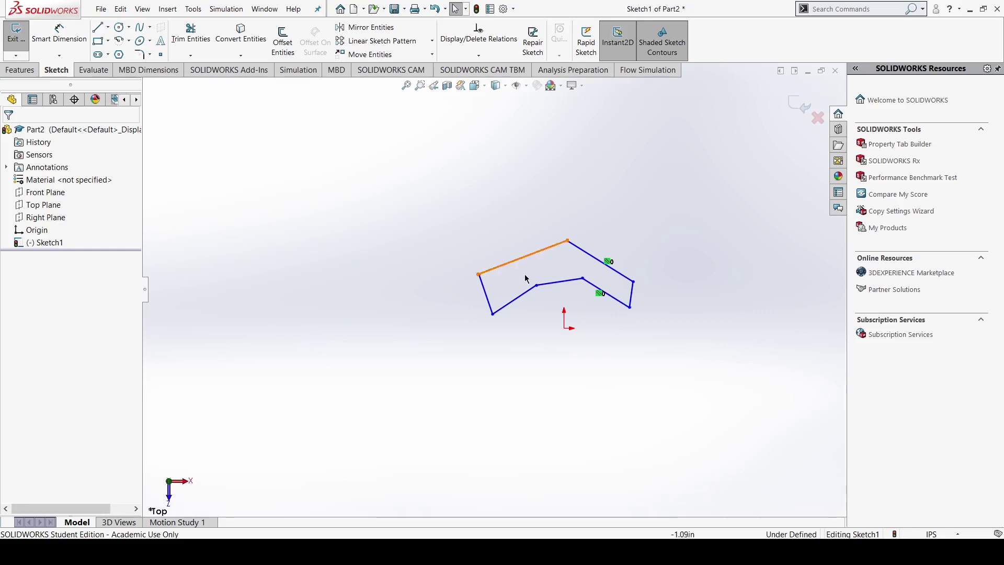
scroll(502, 293, "down", 4)
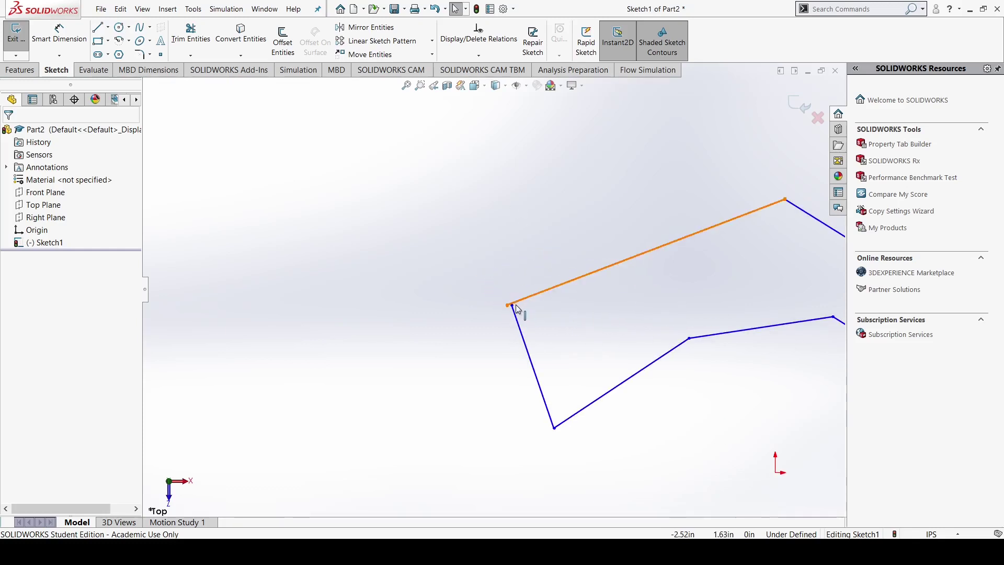
left_click(508, 305)
mouse_move(508, 305)
left_mouse_down()
mouse_move(465, 251)
mouse_move(492, 242)
left_mouse_up()
mouse_move(492, 396)
left_mouse_down()
mouse_move(505, 361)
mouse_move(502, 258)
mouse_move(493, 242)
left_mouse_up()
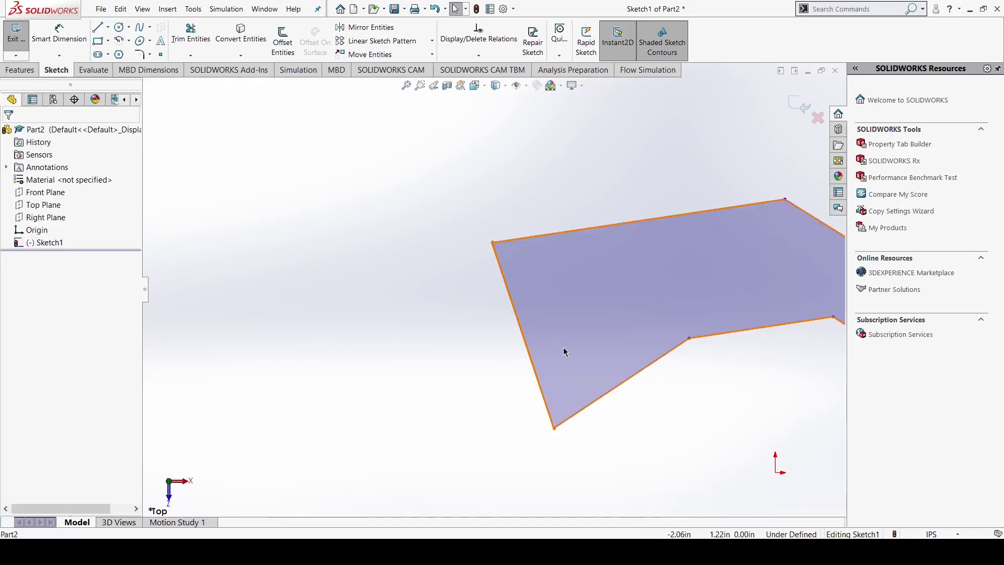
Reposition the profile's left vertex and tilt the view of the sketch.
scroll(767, 354, "down", 3)
scroll(766, 354, "up", 1)
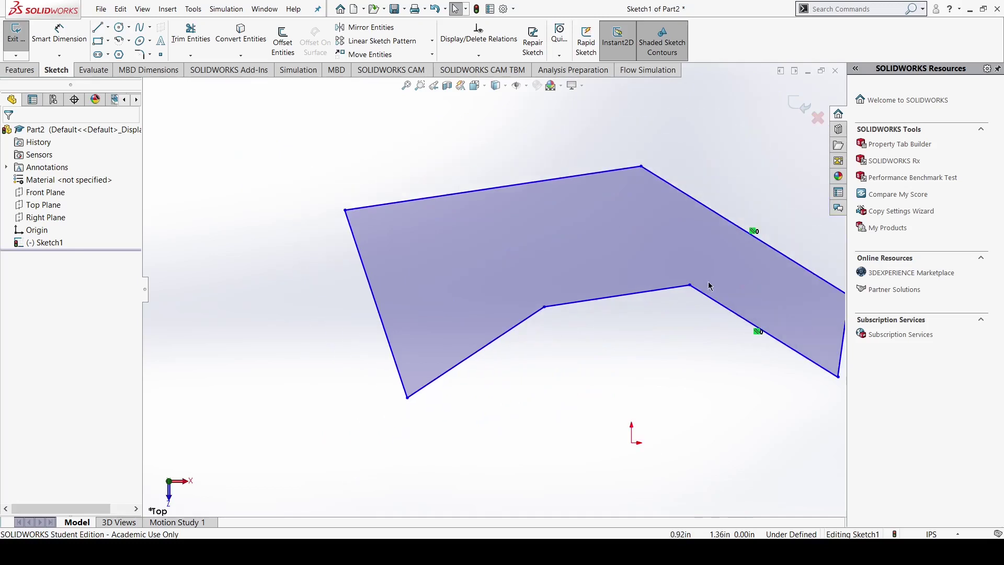
scroll(616, 236, "up", 3)
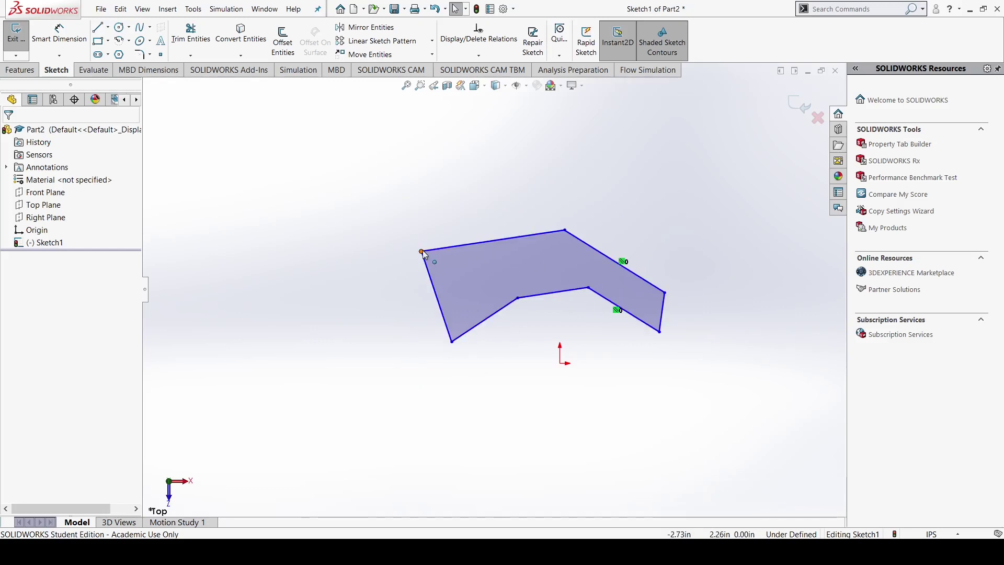
mouse_move(421, 252)
left_mouse_down()
mouse_move(511, 251)
mouse_move(455, 283)
mouse_move(463, 291)
mouse_move(441, 294)
mouse_move(433, 272)
left_mouse_up()
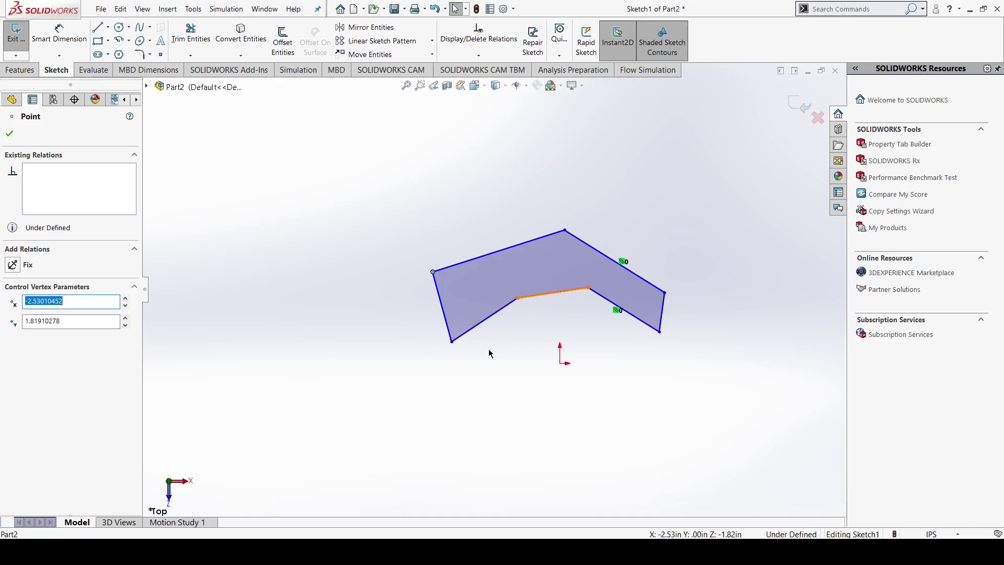
left_click(637, 390)
mouse_move(590, 406)
middle_mouse_down()
mouse_move(590, 240)
mouse_move(480, 240)
mouse_move(441, 282)
mouse_move(398, 257)
mouse_move(495, 209)
mouse_move(585, 267)
mouse_move(616, 413)
mouse_move(650, 456)
mouse_move(599, 413)
mouse_move(578, 354)
mouse_move(439, 326)
mouse_move(417, 338)
mouse_move(547, 298)
mouse_move(555, 282)
mouse_move(492, 214)
middle_mouse_up()
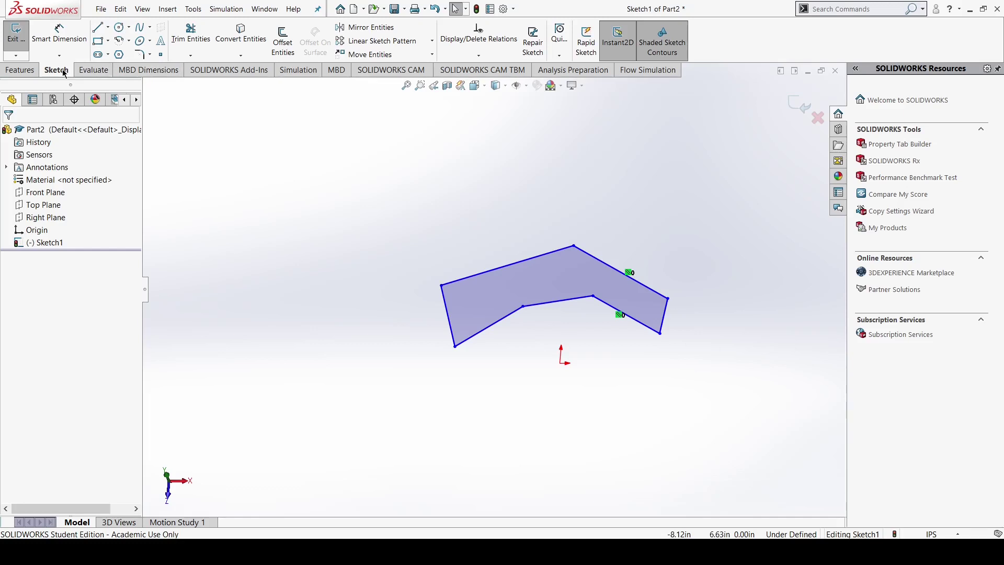
Exit Sketch1 and start a Boss-Extrude with a depth of 1in.
left_click(17, 33)
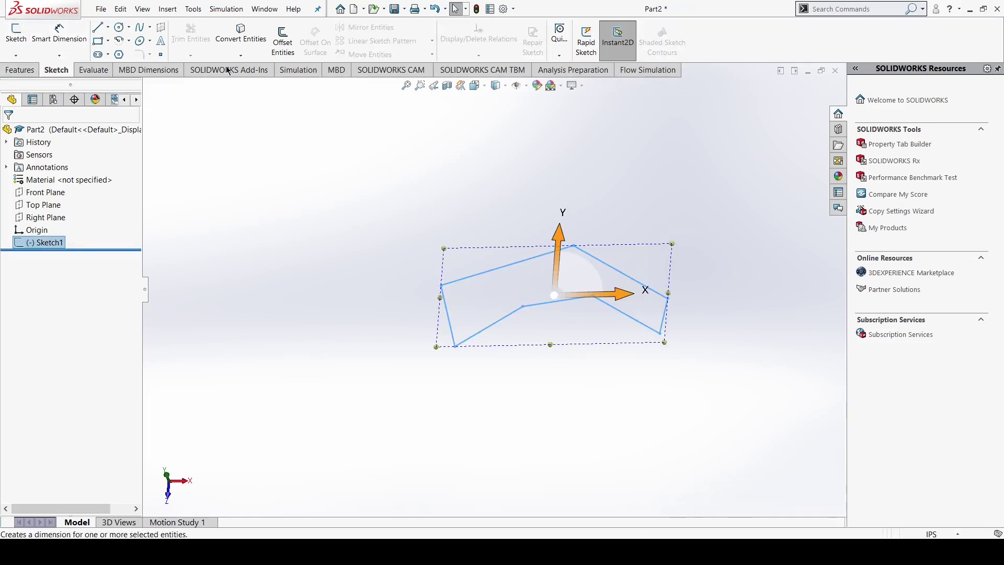
left_click(21, 70)
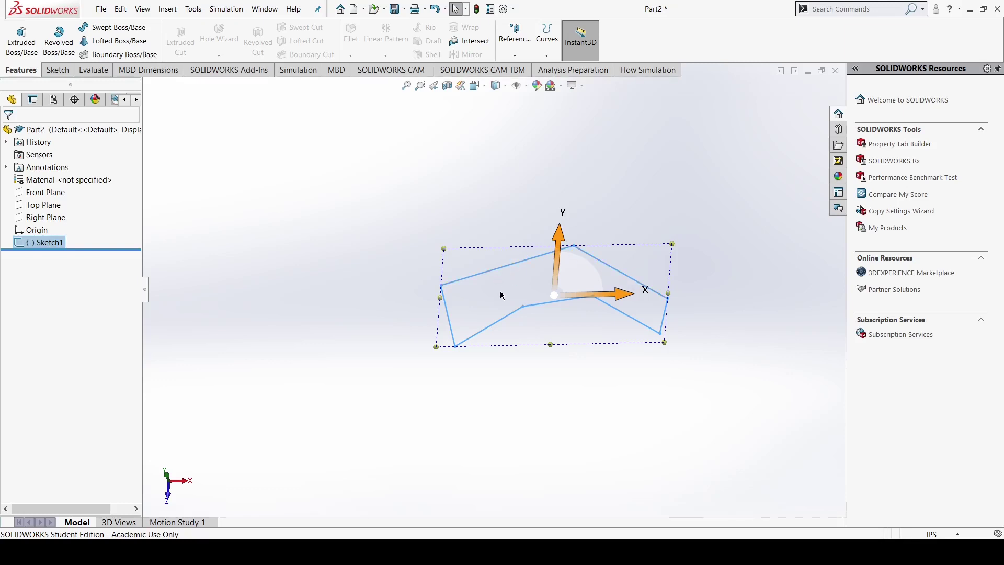
middle_click_drag(500, 291, 340, 251)
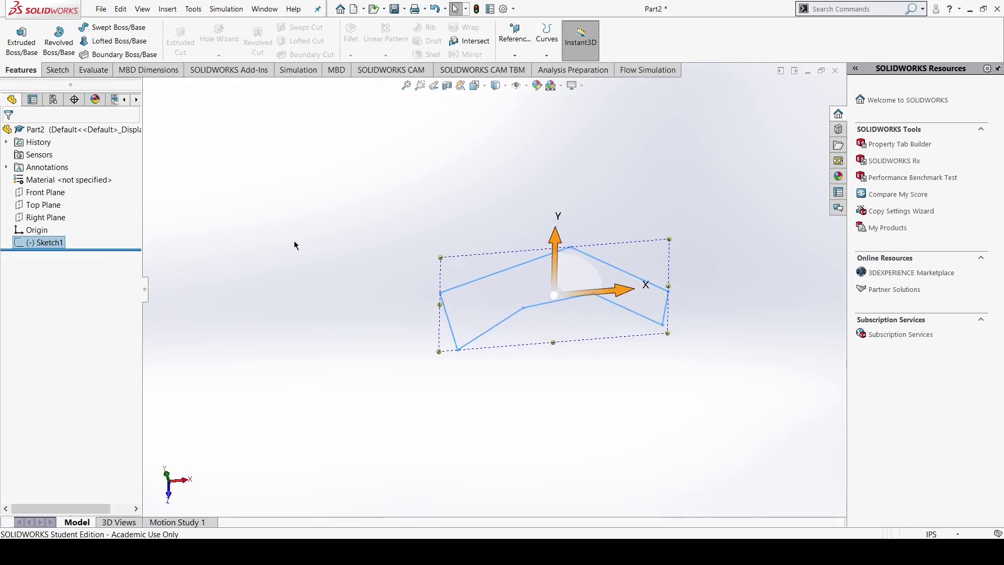
left_click(6, 40)
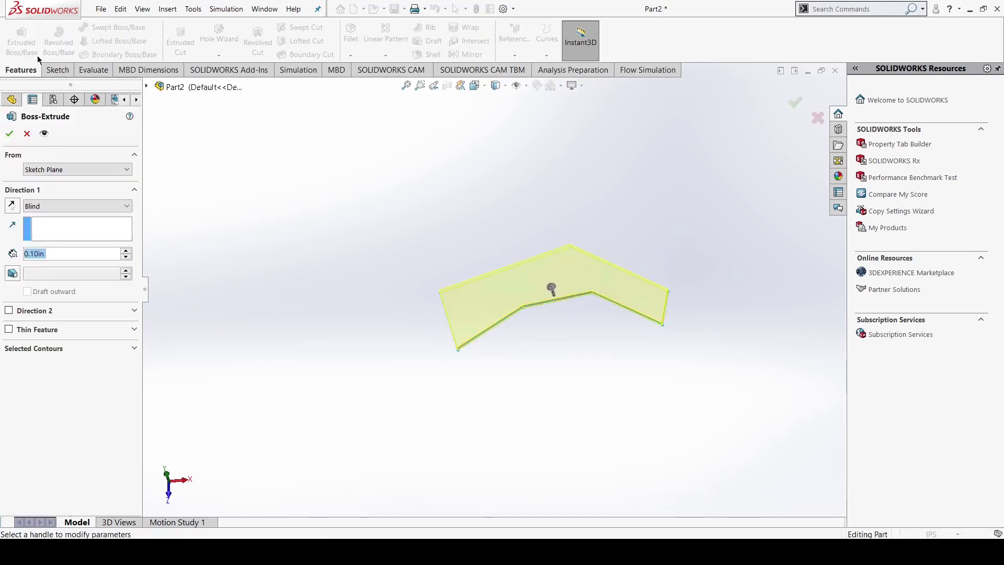
left_click(51, 254)
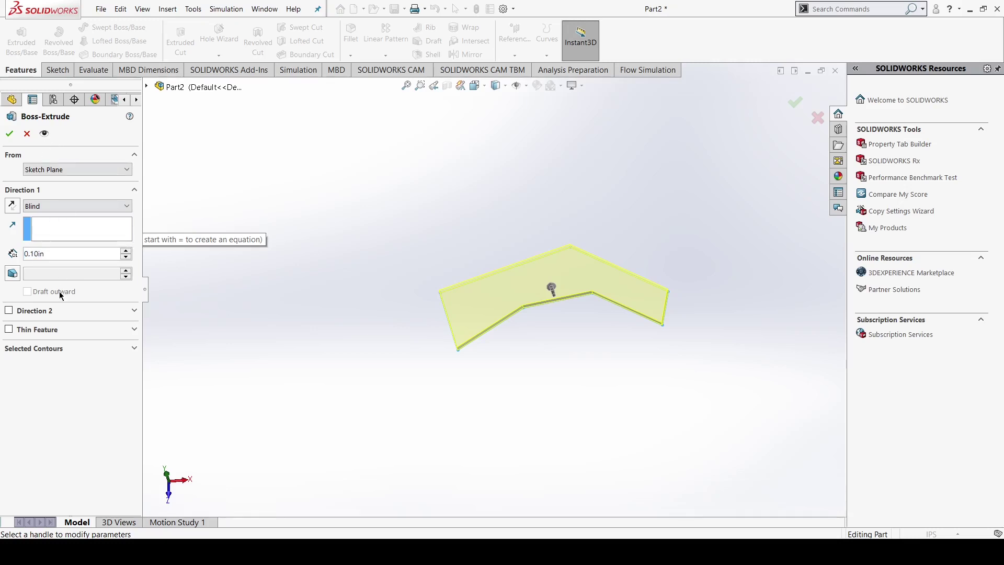
key("Home")
left_click_drag(57, 250, 16, 252)
type("1")
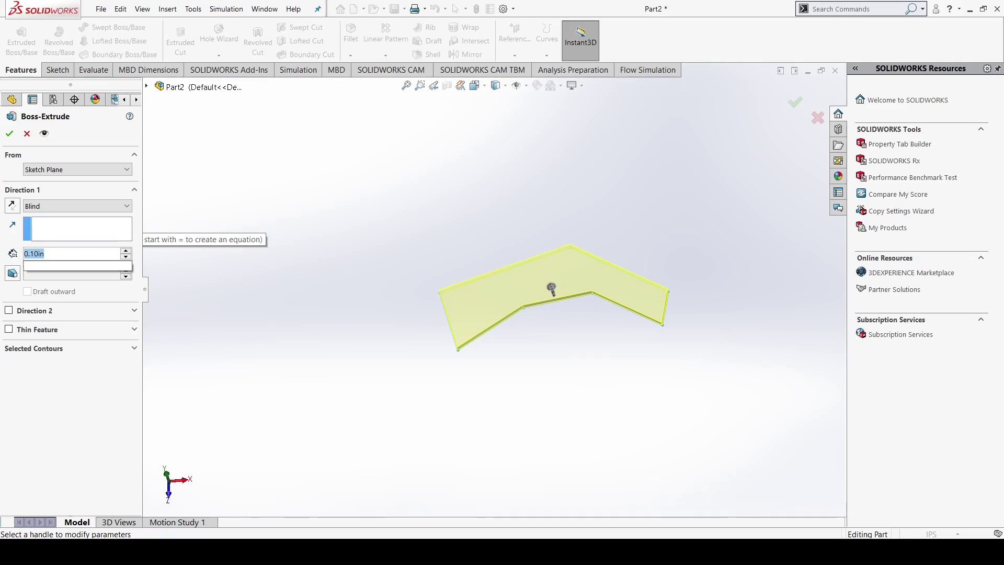
key("Return")
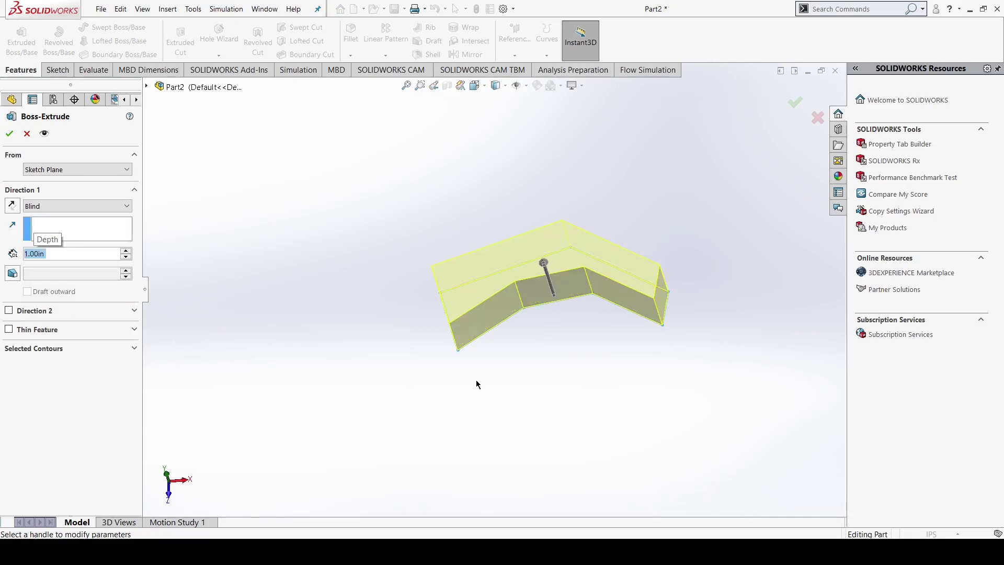
Preview the extrusion at 2in depth, then at 2mm.
middle_click_drag(475, 384, 236, 285)
double_click(76, 254)
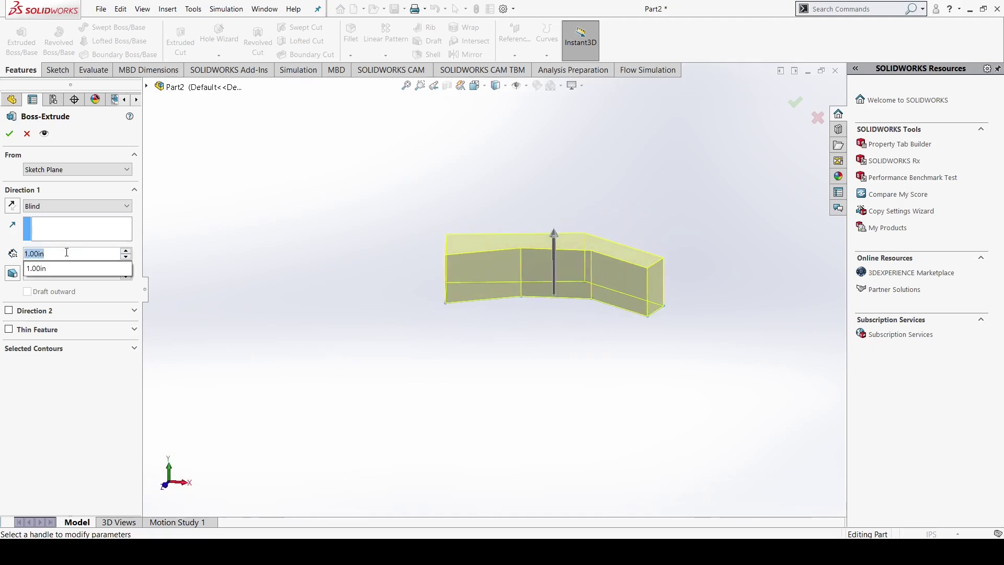
type("2")
key("Return")
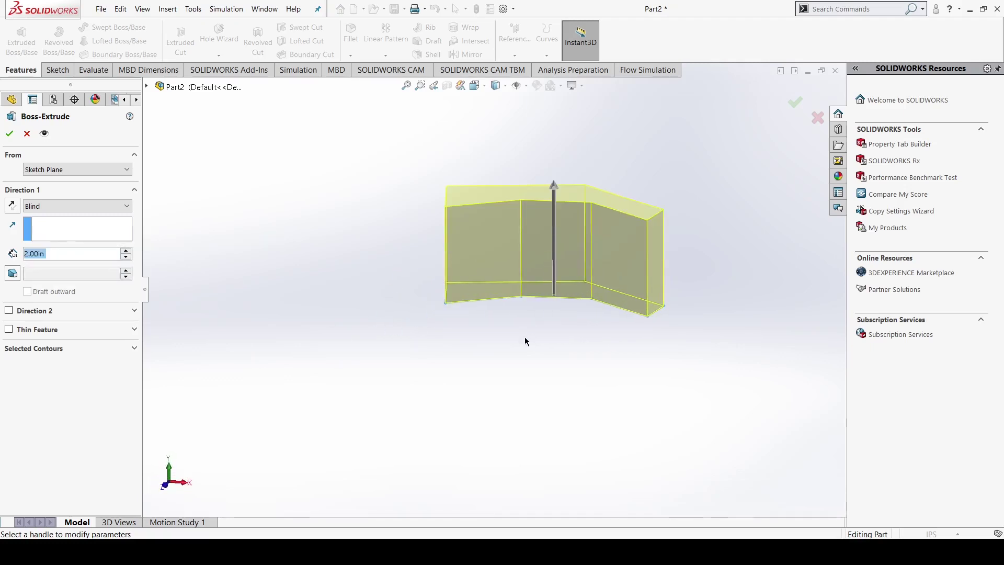
middle_click_drag(525, 338, 204, 301)
left_click(78, 253)
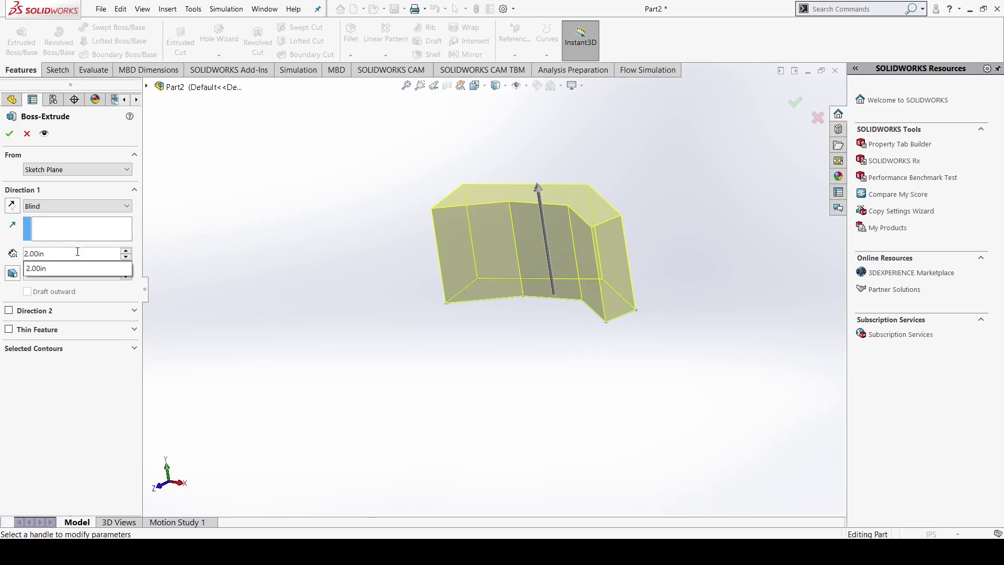
key("BackSpace")
key("BackSpace")
type("mm")
key("Return")
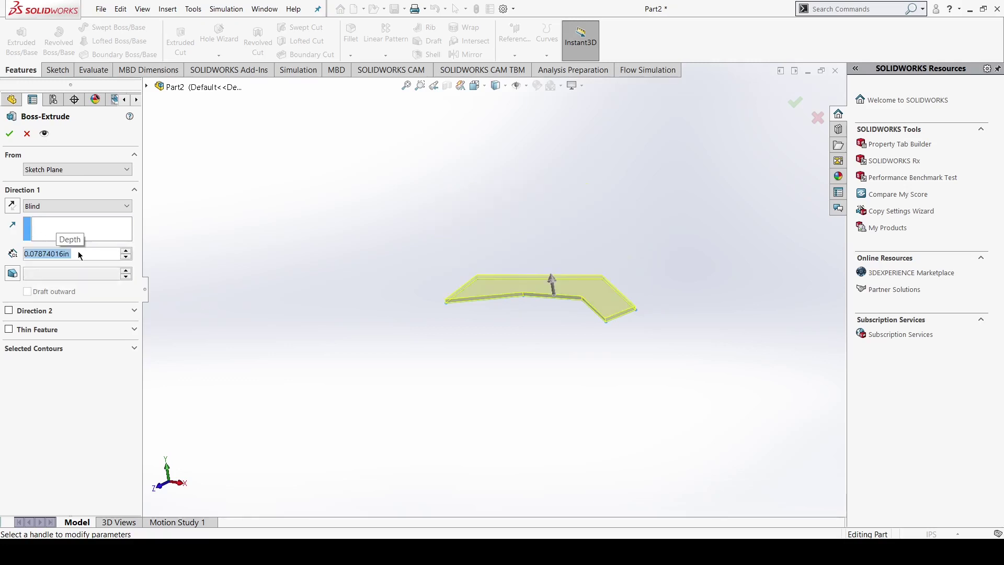
Set the depth back to 1in and accept the extrusion as Boss-Extrude1.
left_click(59, 251)
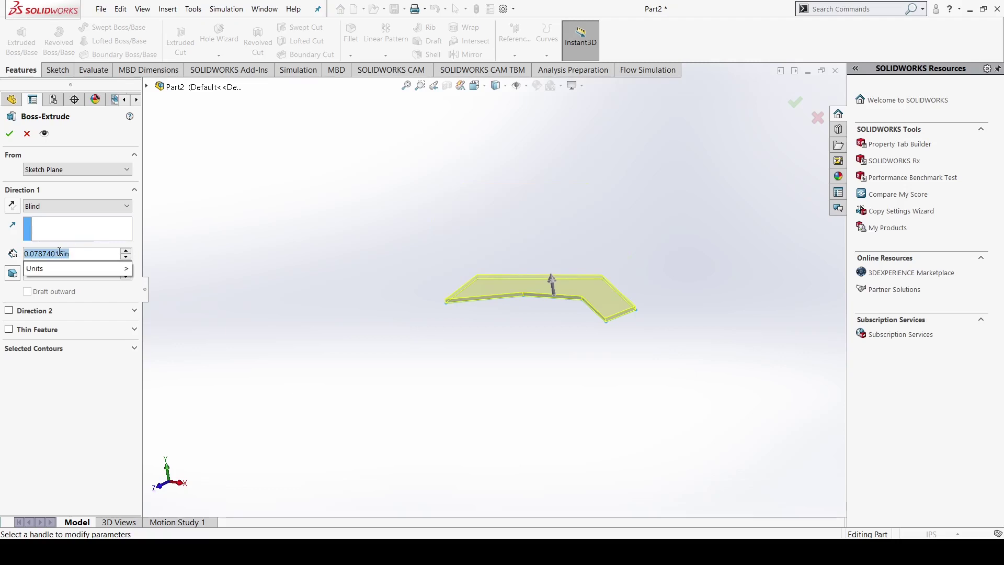
mouse_move(128, 269)
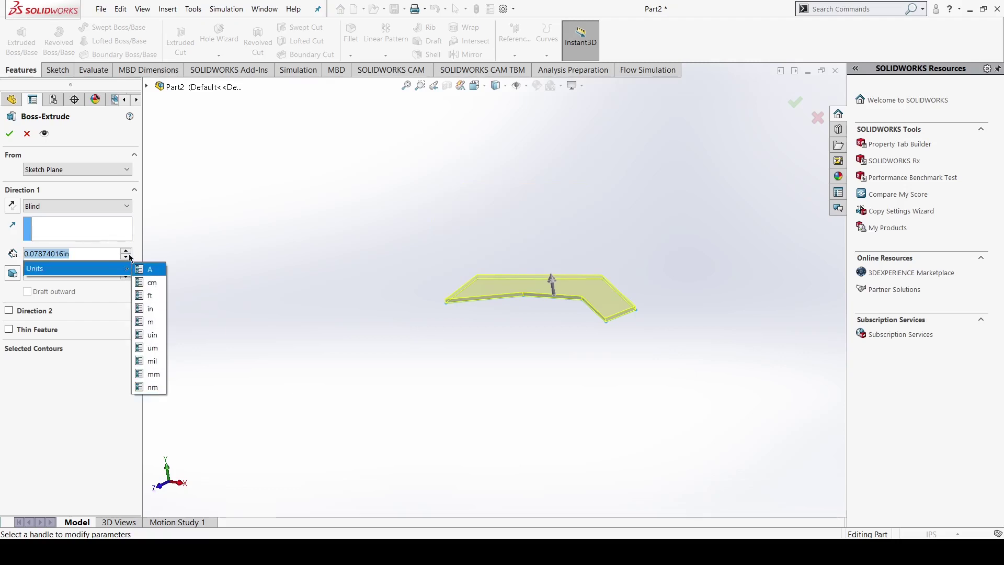
left_click(74, 253)
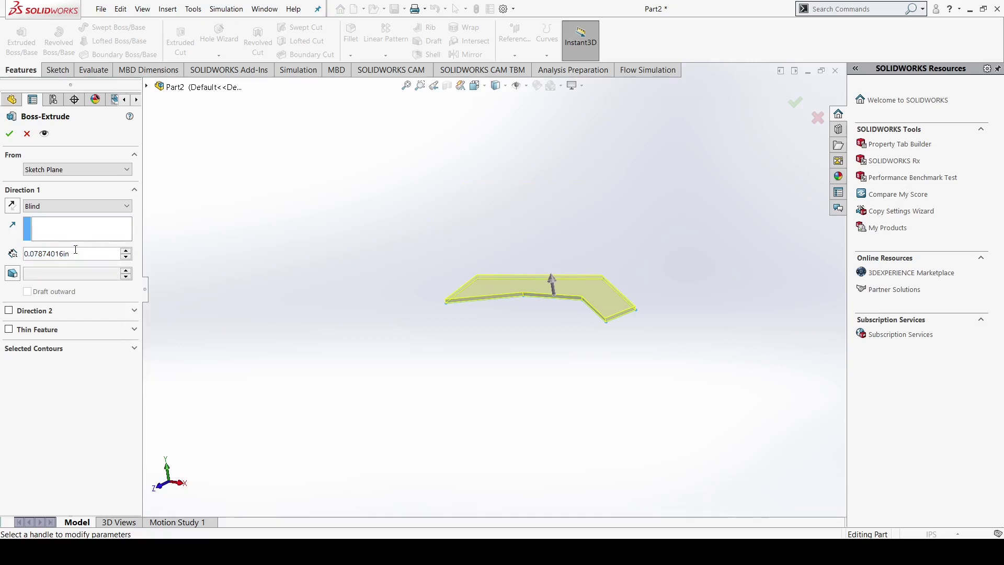
double_click(75, 253)
type("1")
key("Return")
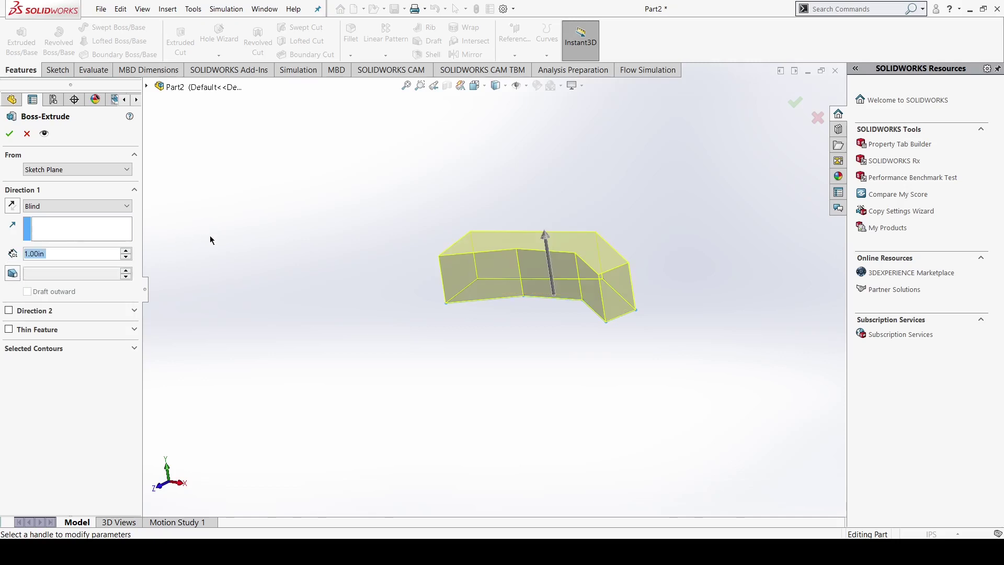
left_click(210, 235)
left_click(10, 134)
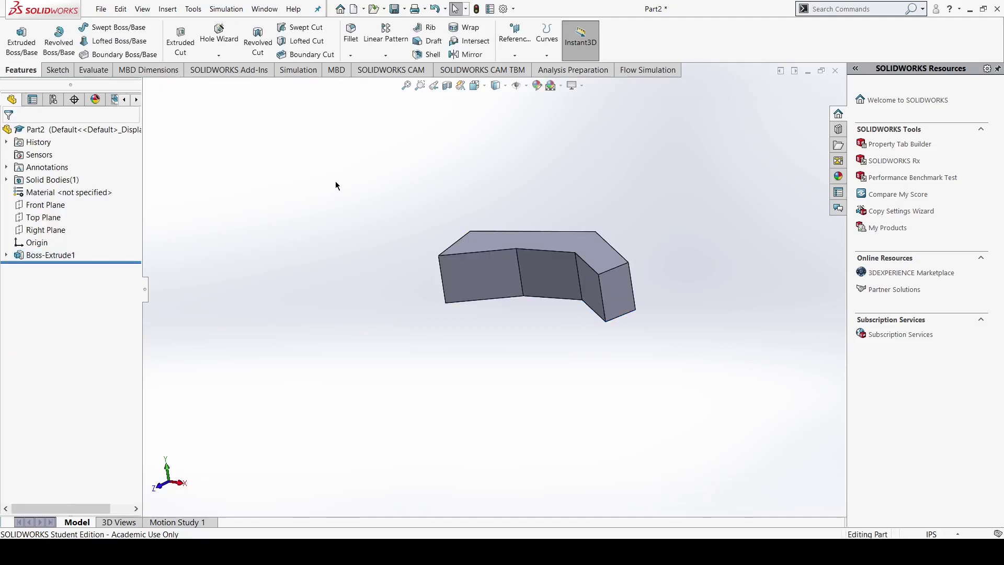
middle_click_drag(431, 202, 516, 390)
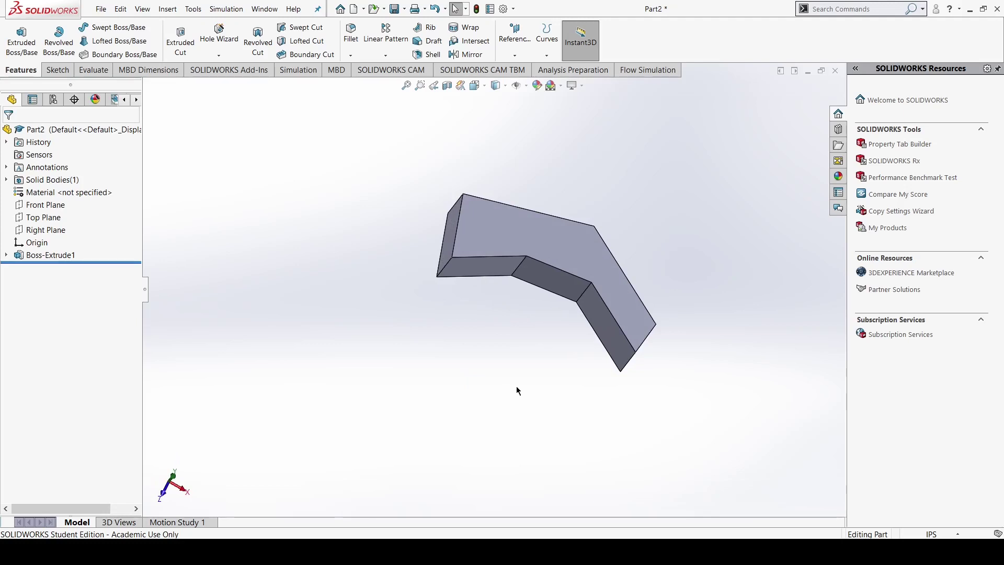
middle_click_drag(557, 338, 503, 265)
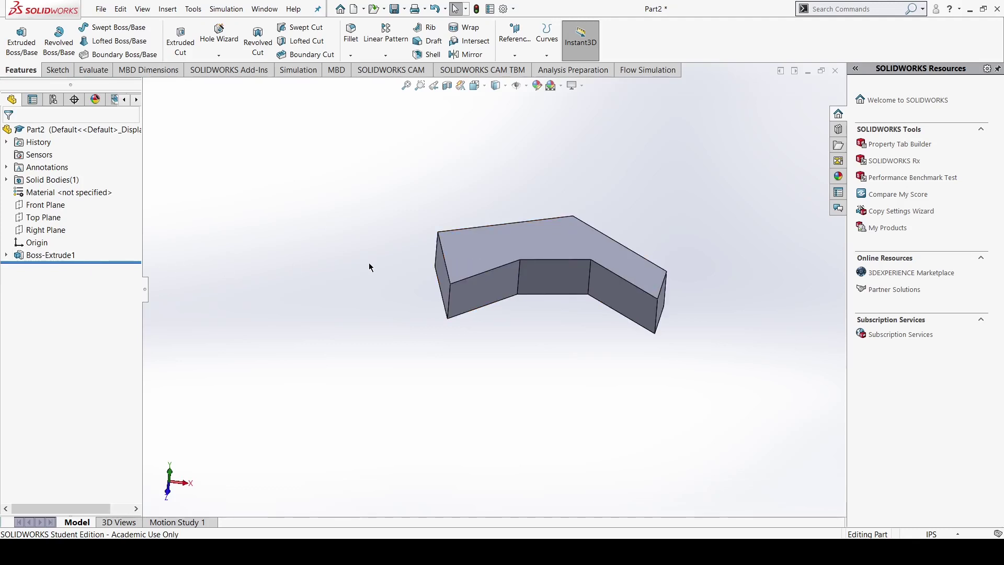
middle_click_drag(369, 267, 235, 246)
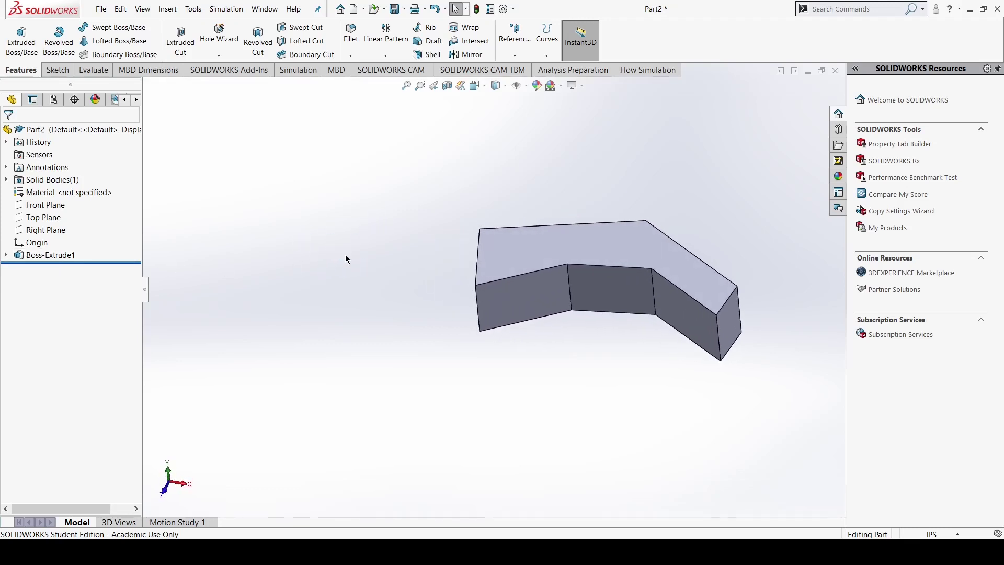
Delete the Boss-Extrude1 feature and confirm, keeping only Sketch1's bent outline.
right_click(56, 257)
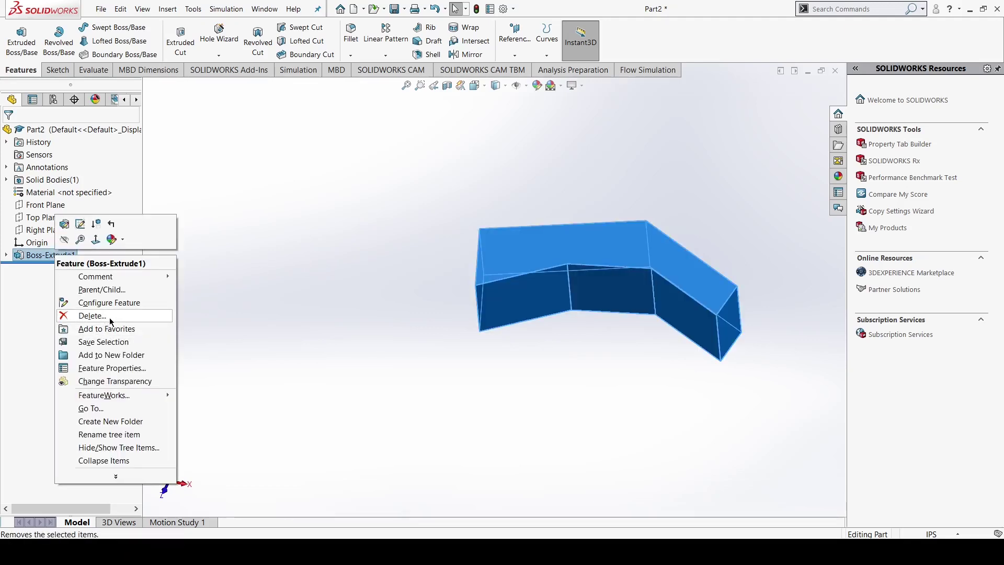
right_click(36, 255)
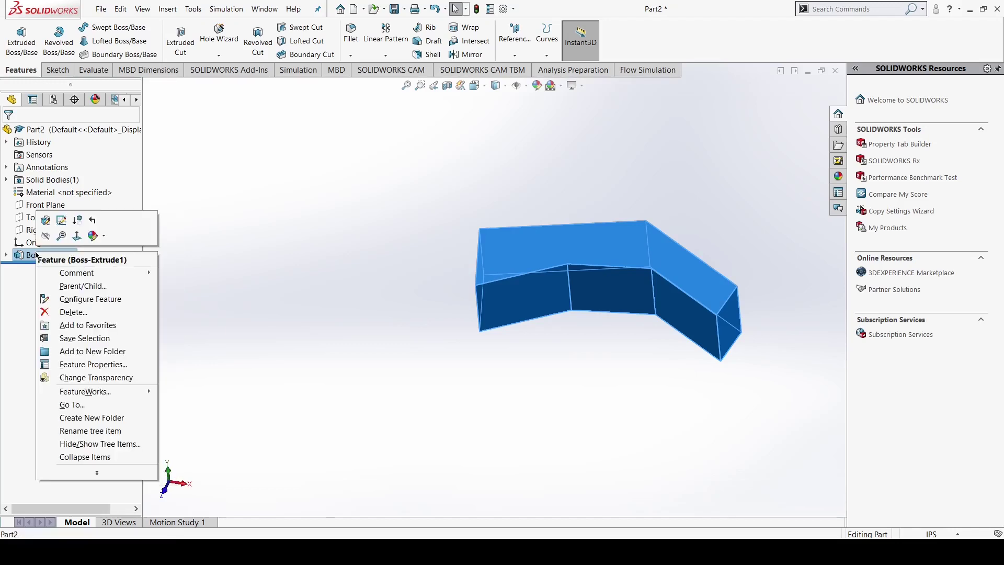
left_click(105, 314)
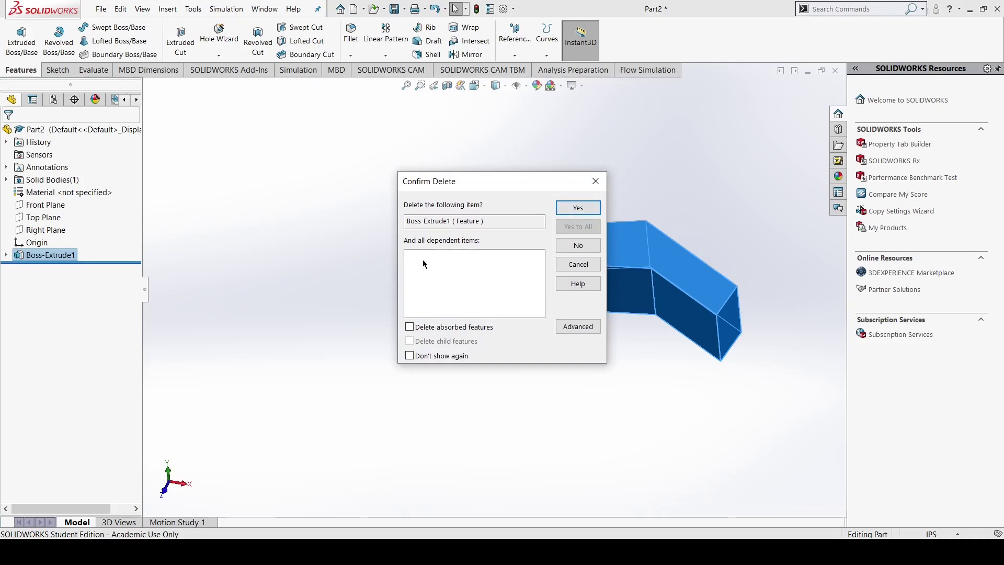
left_click(578, 208)
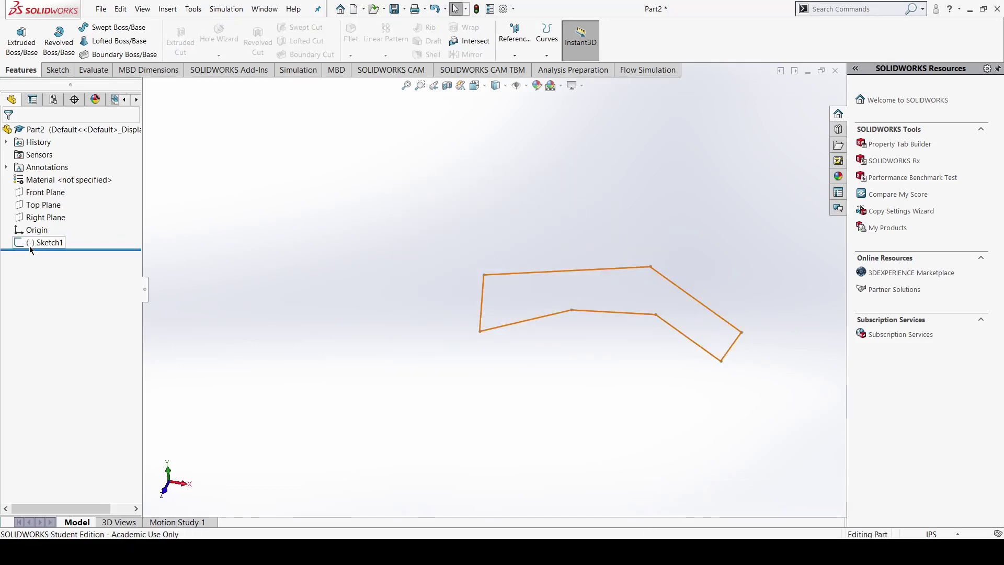
Extrude Sketch1's bent profile Blind 1.00in, creating Boss-Extrude2.
left_click(21, 41)
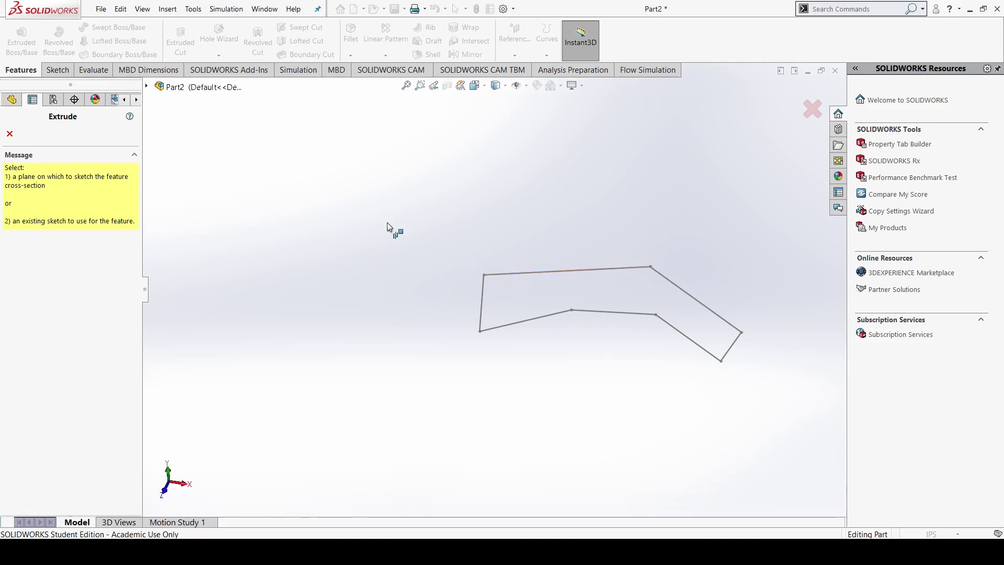
left_click(579, 269)
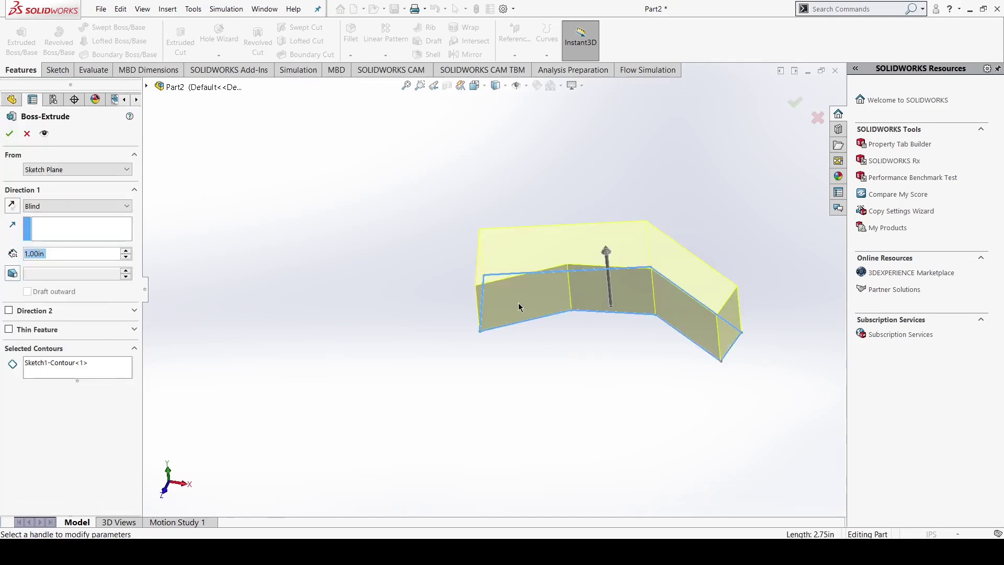
middle_click_drag(533, 343, 525, 311)
left_click(53, 252)
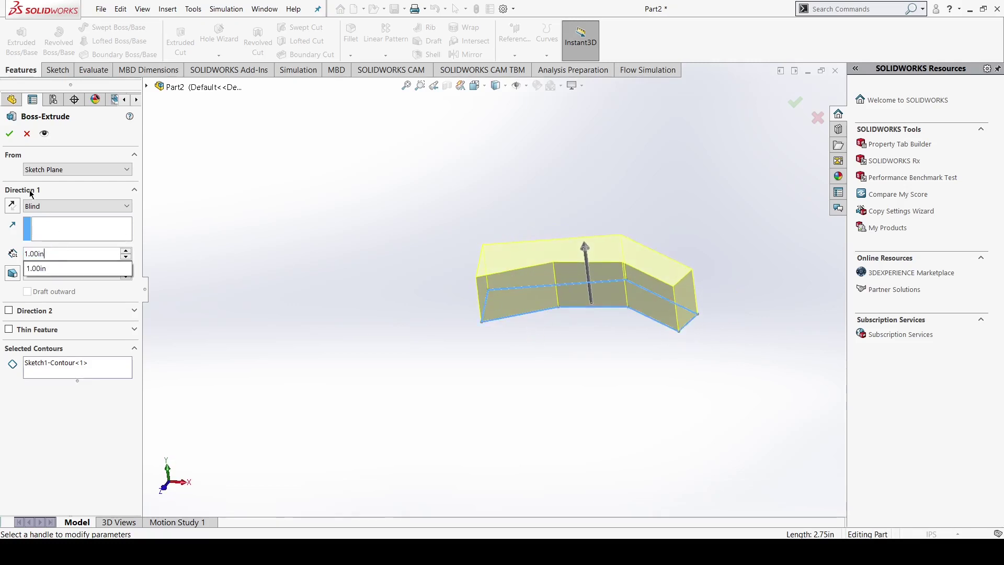
left_click(9, 135)
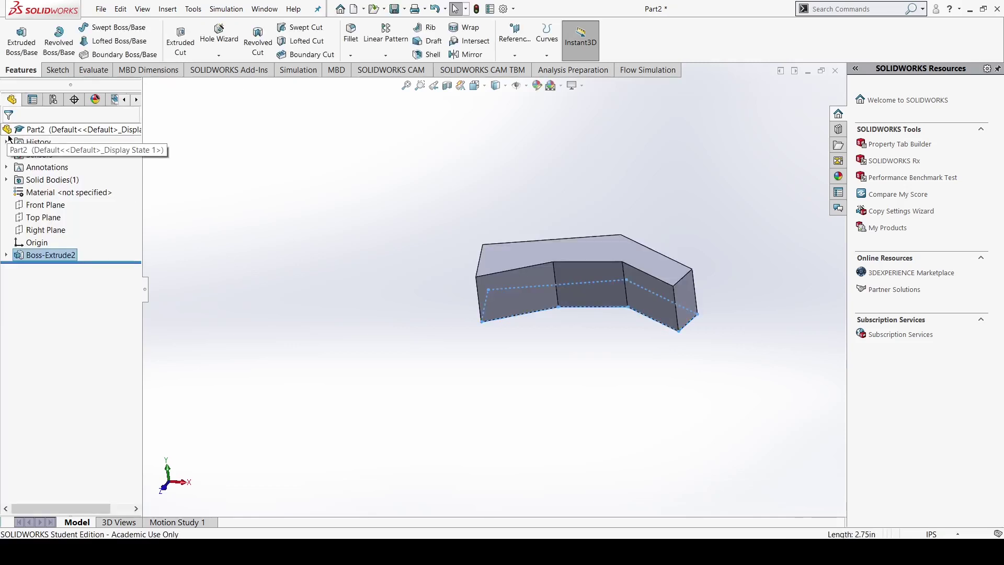
left_click(313, 216)
Expand and collapse Boss-Extrude2 to check Sketch1, then switch to the Sketch toolbar.
middle_click_drag(314, 217, 448, 285)
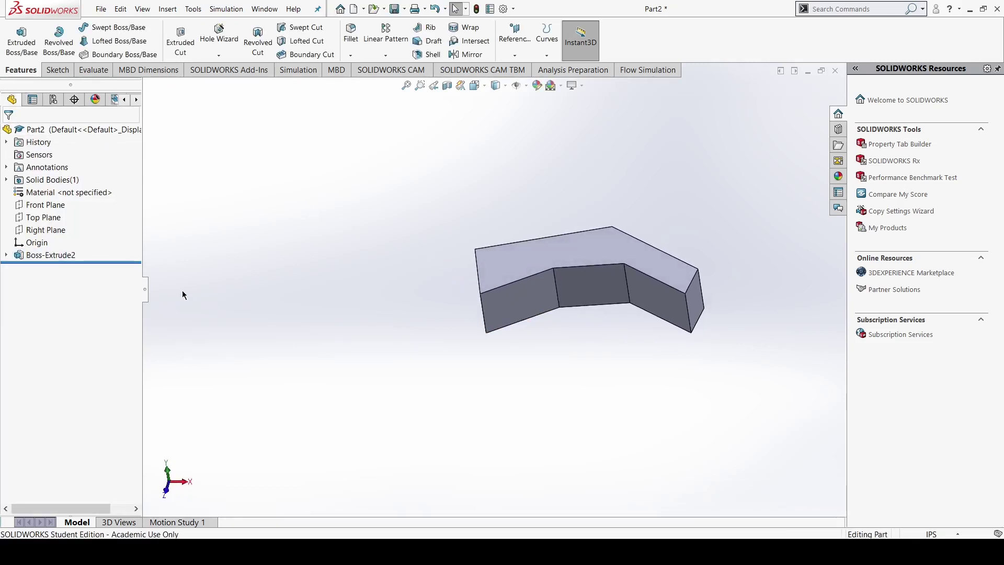
left_click(6, 255)
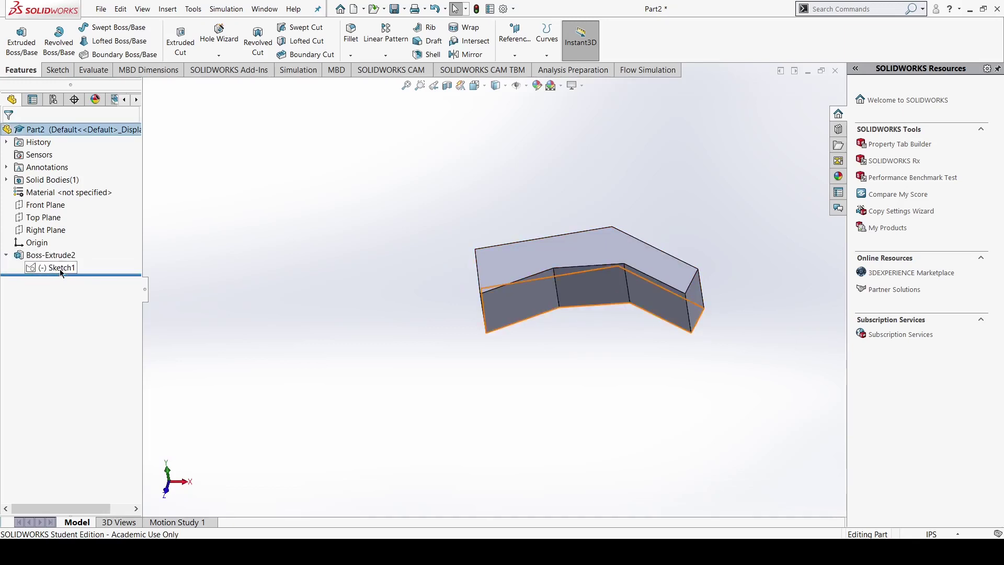
left_click(7, 255)
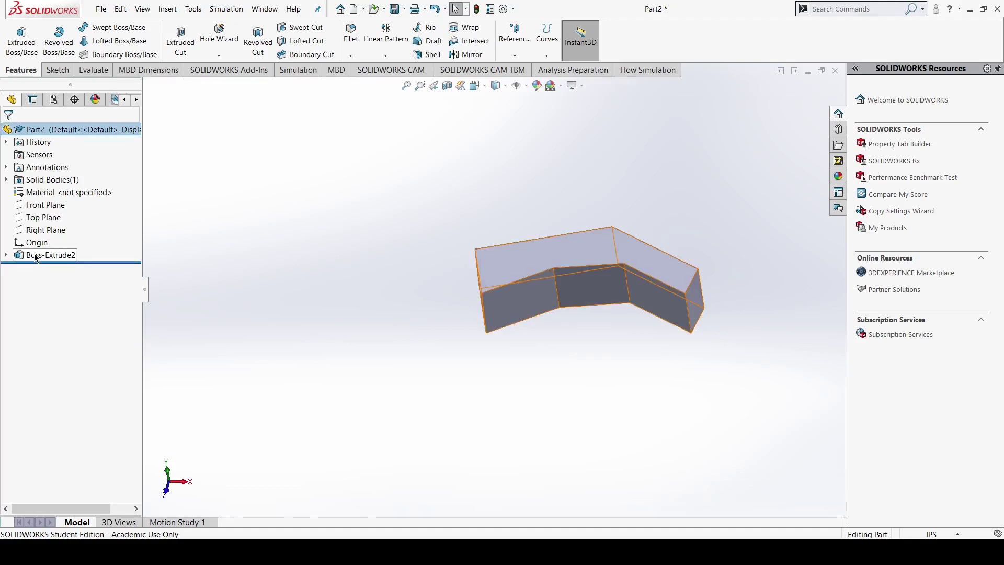
left_click(7, 255)
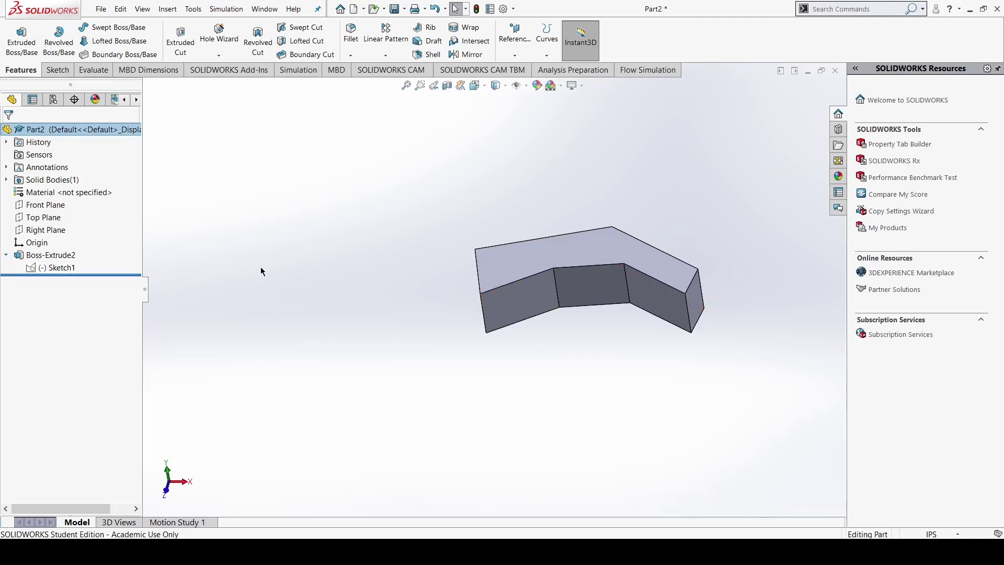
left_click(6, 256)
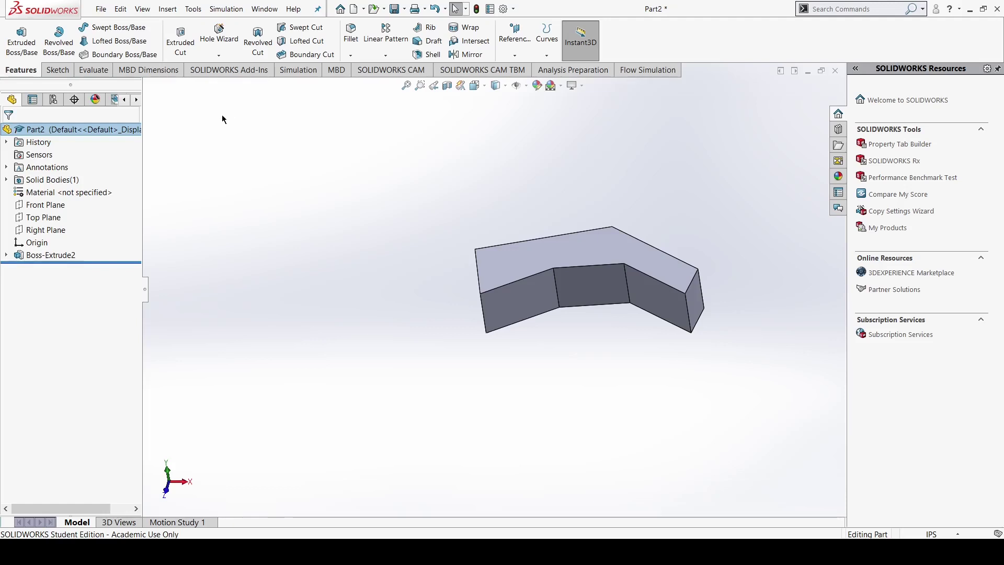
left_click(60, 72)
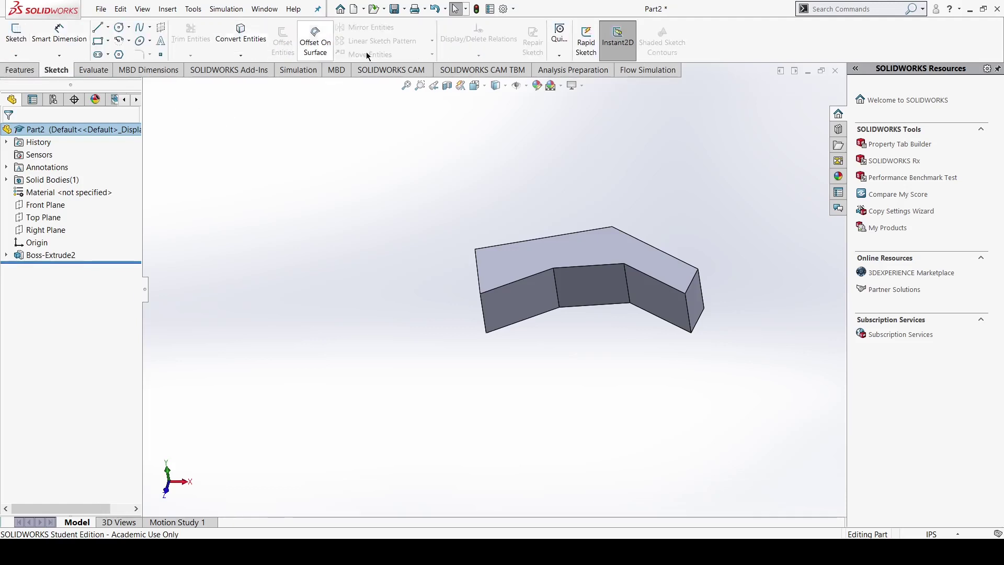